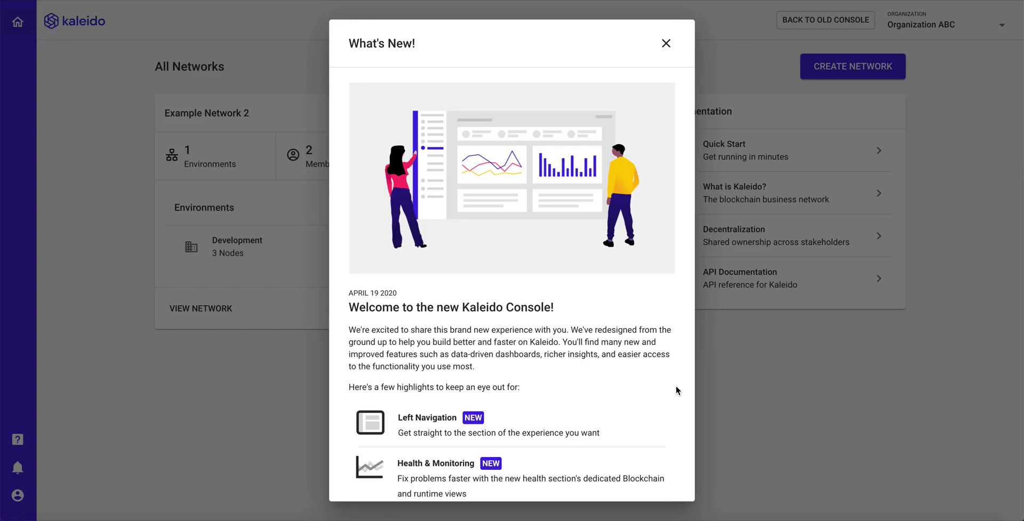
Close the What's New announcement.
left_click(667, 44)
Start a new network named 'Example Network'.
left_click(831, 63)
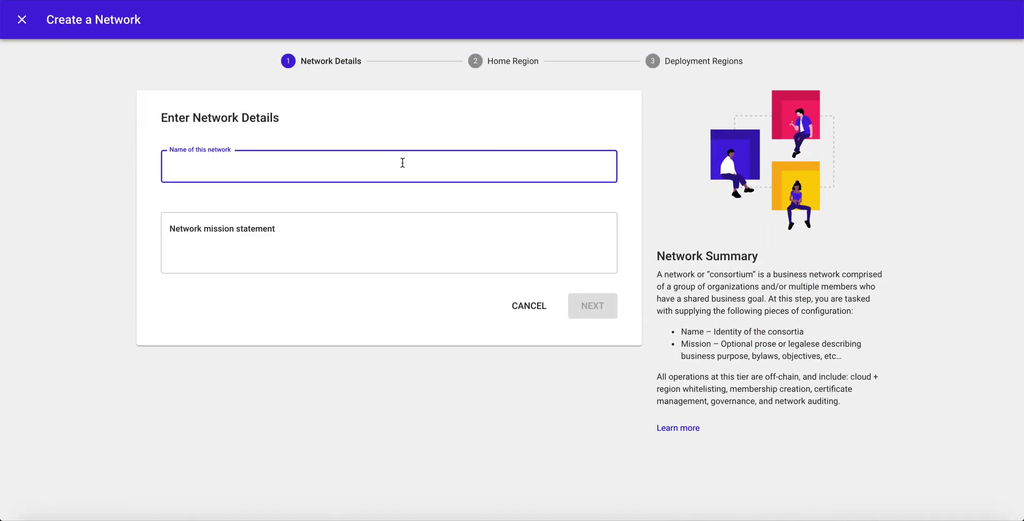
type("E")
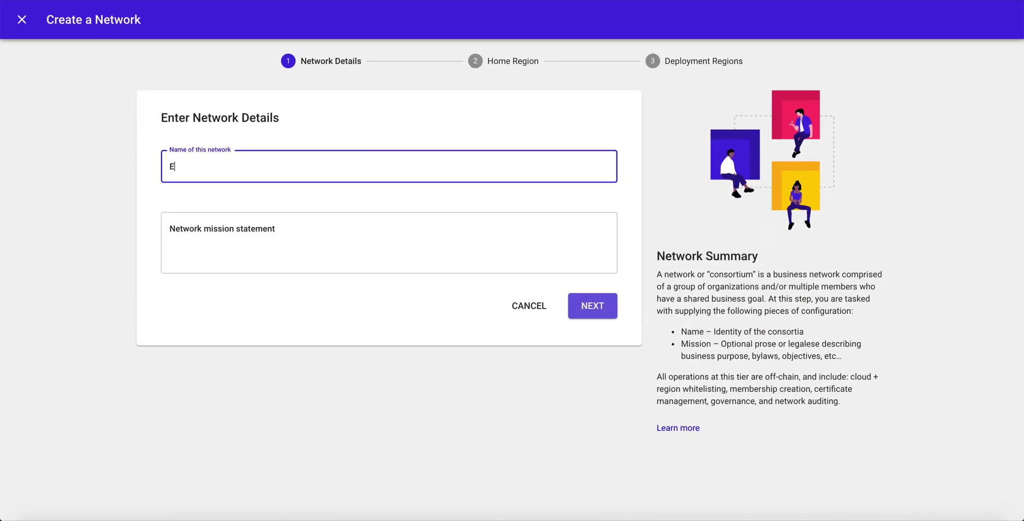
type("xample Netwo")
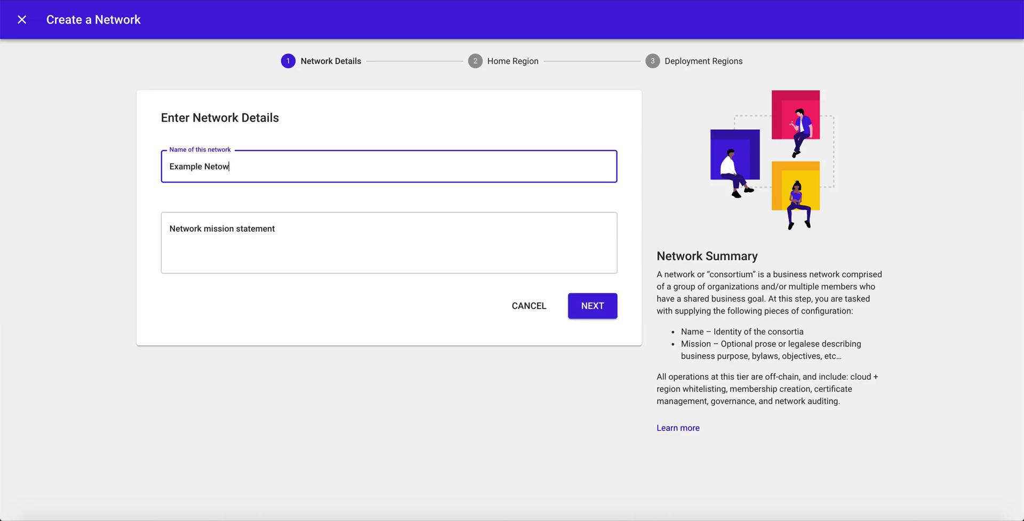
key("BackSpace")
key("BackSpace")
type("work")
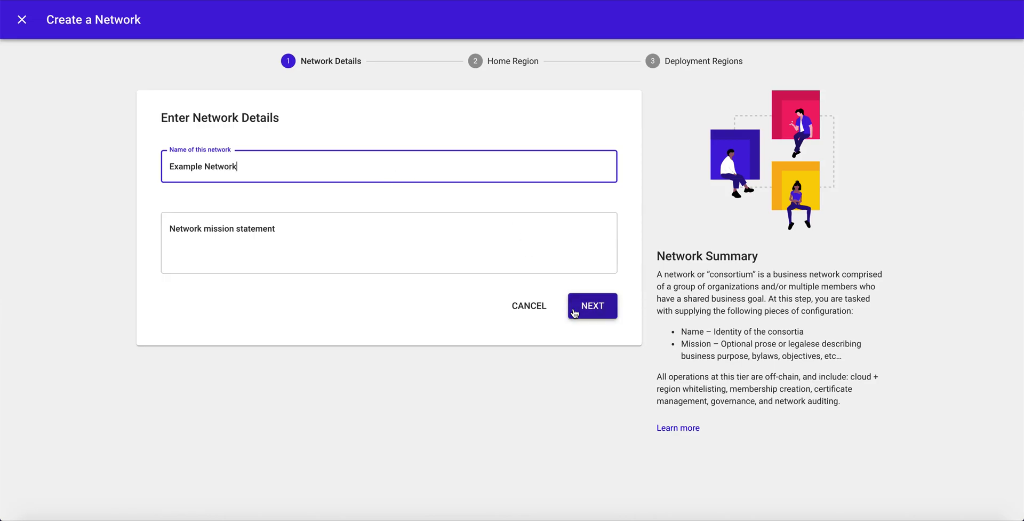
left_click(576, 311)
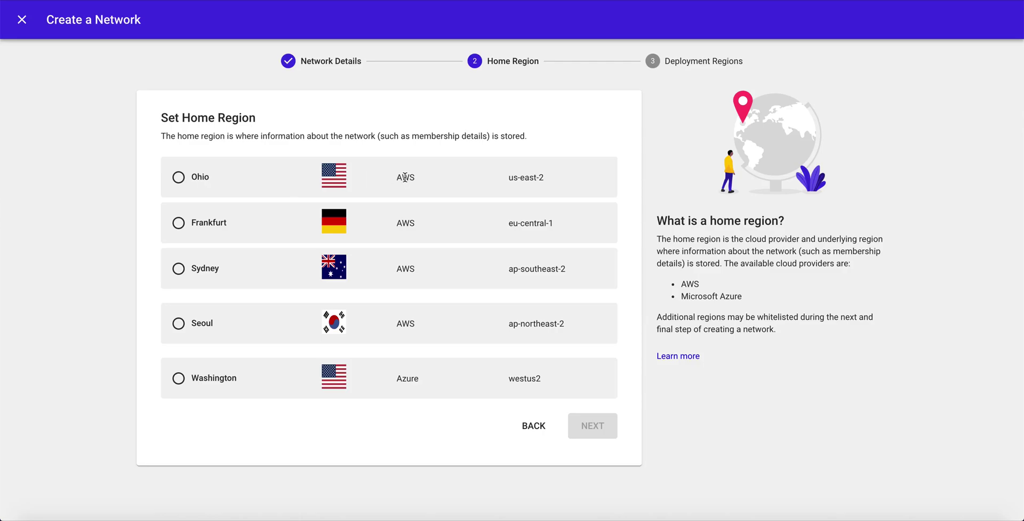
Make Ohio the home region and add Frankfurt, Sydney, Seoul and Washington as deployment regions.
left_click(202, 179)
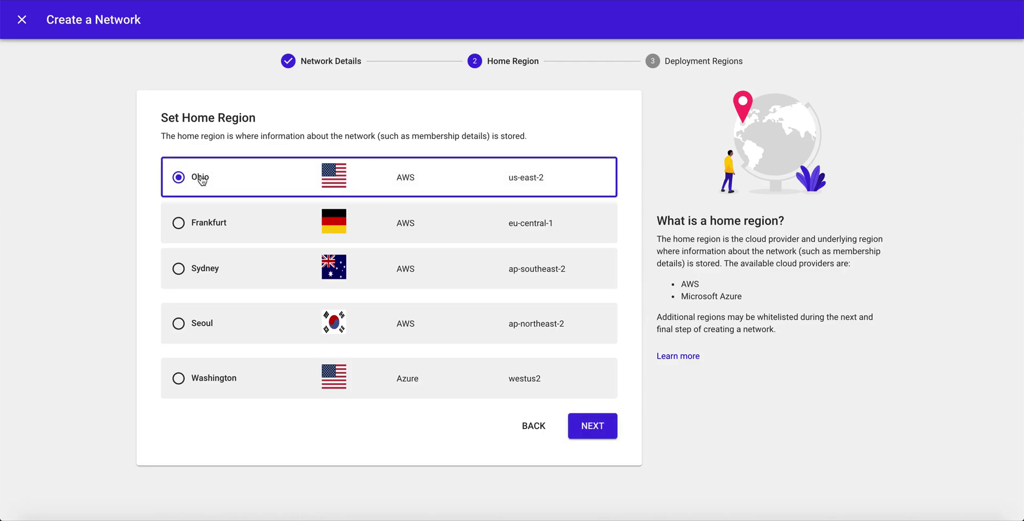
left_click(592, 425)
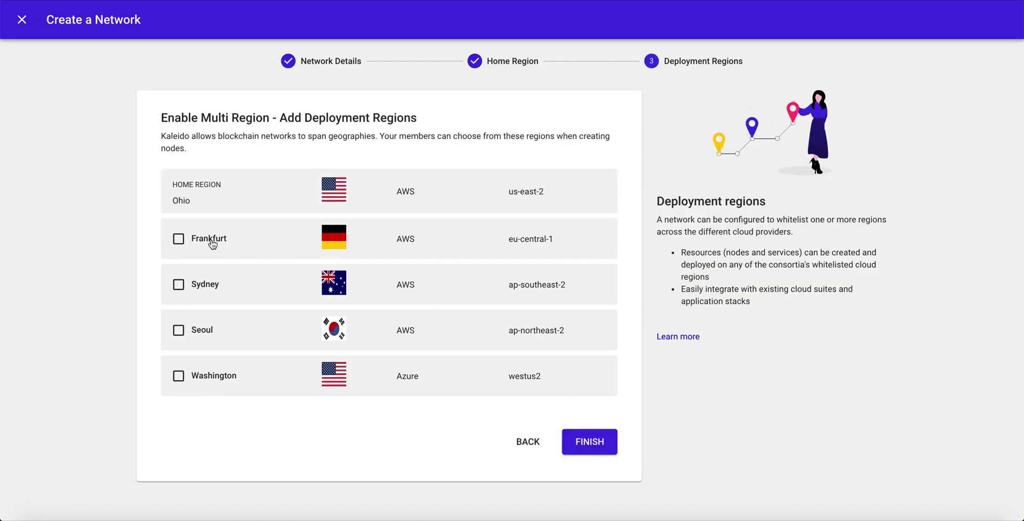
left_click(212, 243)
left_click(211, 285)
left_click(211, 334)
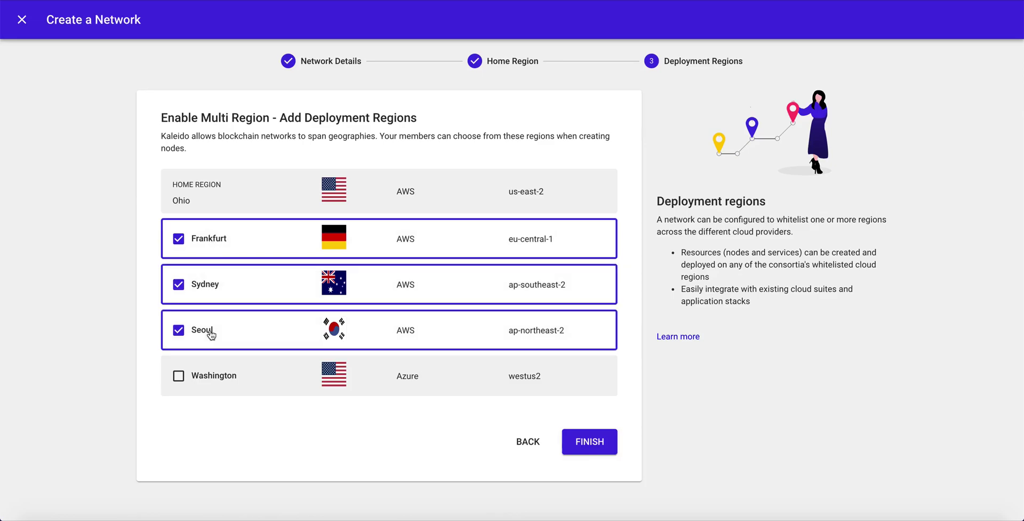
left_click(213, 376)
left_click(590, 442)
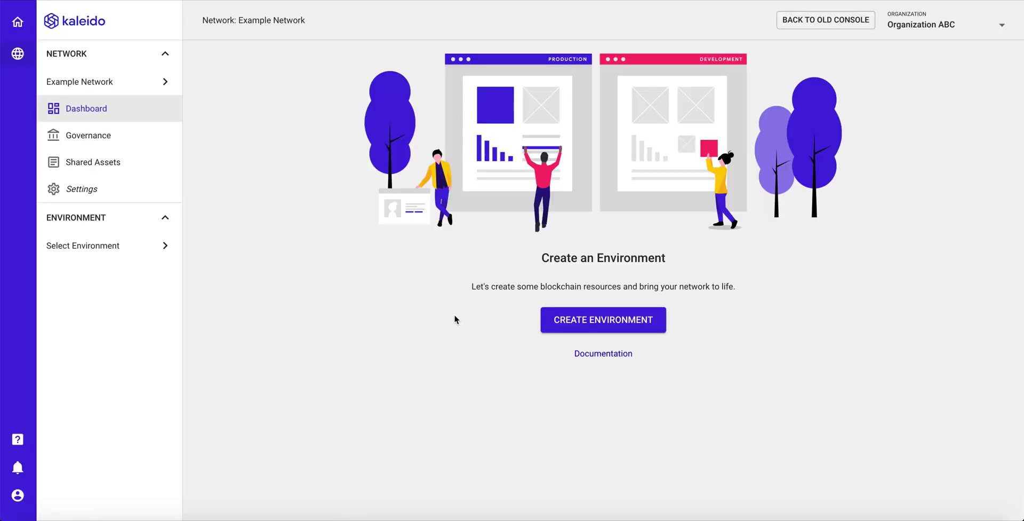
Under Governance > Memberships, add a member 'Organization XYZ' to the organization.
left_click(142, 135)
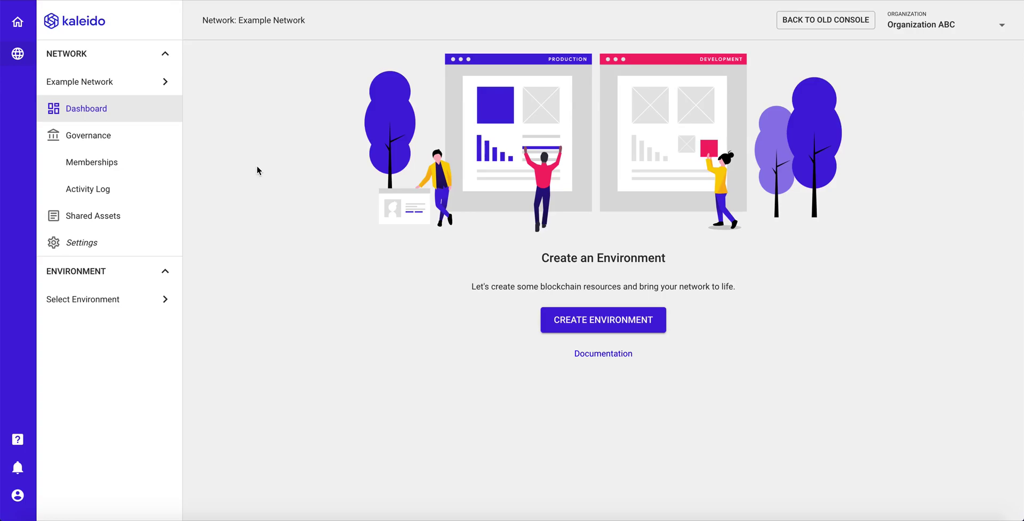
left_click(137, 166)
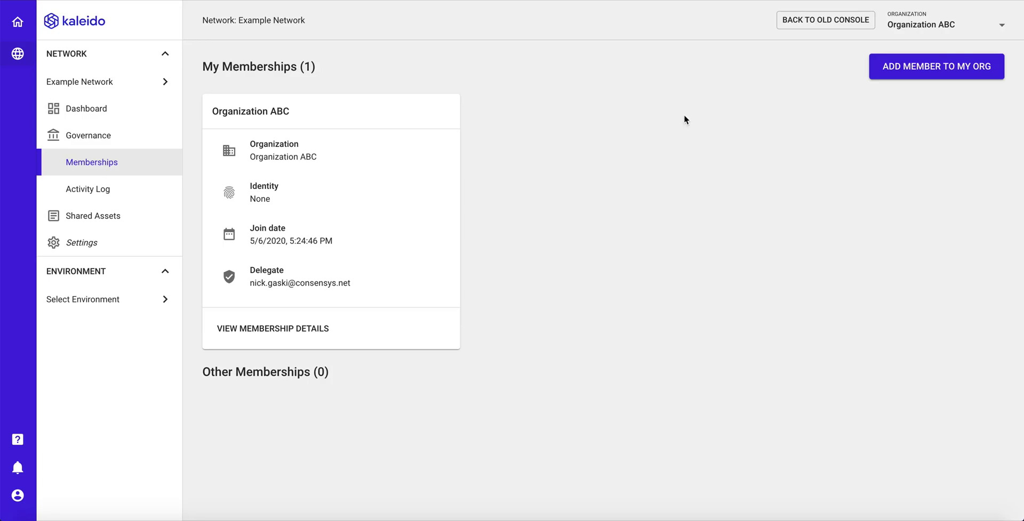
left_click(879, 72)
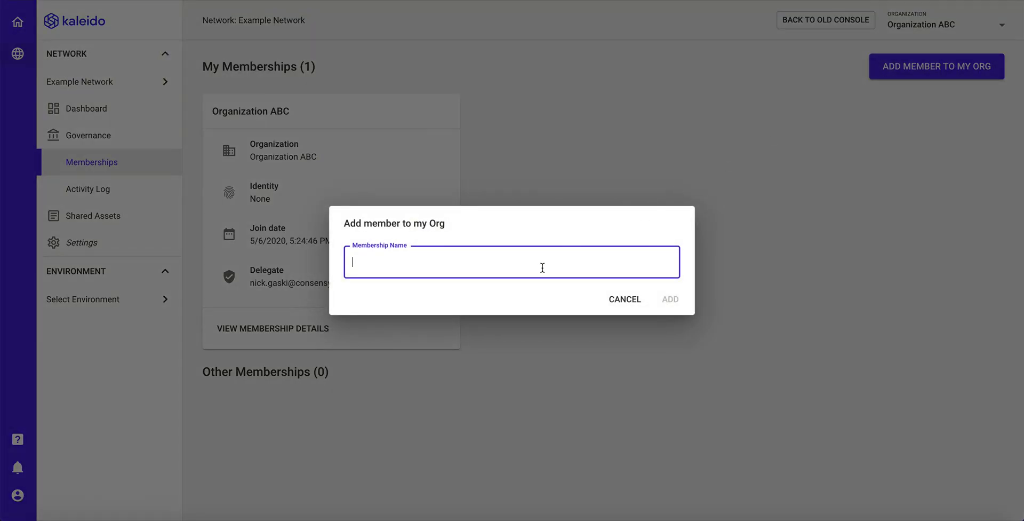
type("Organization XYZ")
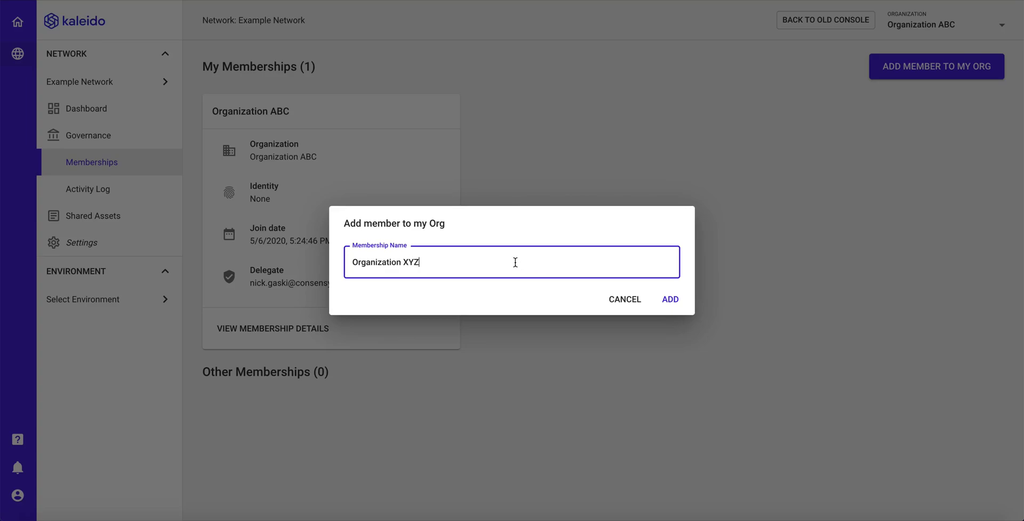
left_click(670, 298)
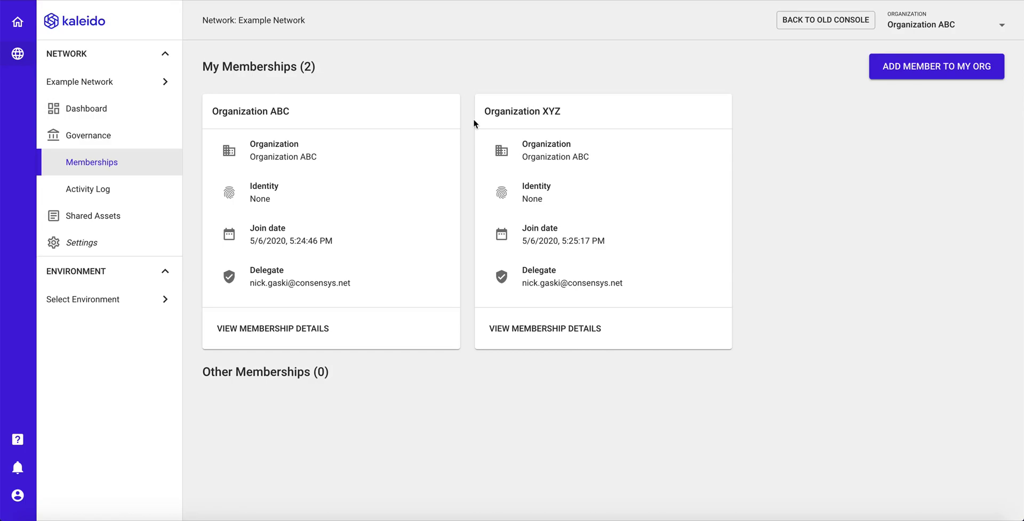
left_click(132, 314)
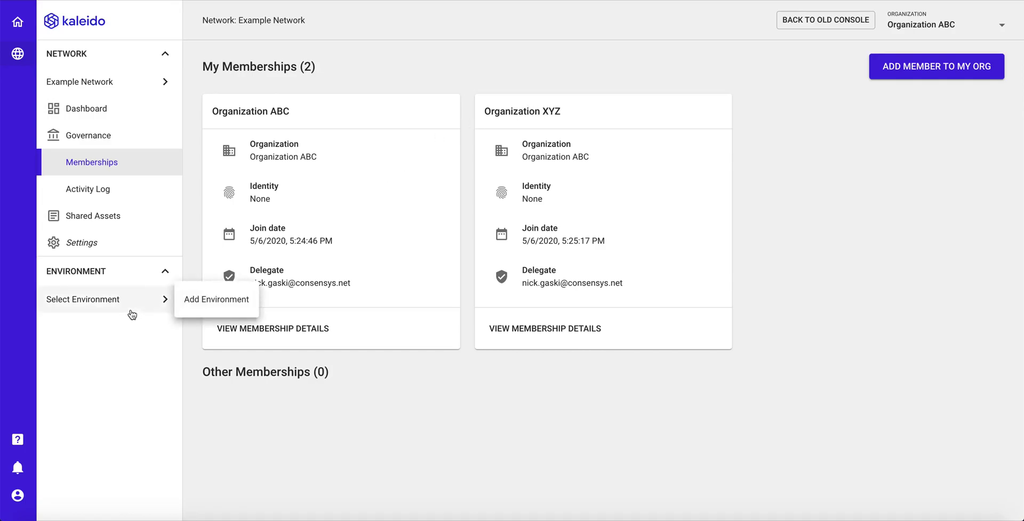
Create a multi-region 'Development' environment in us-east-2, keeping Geth and POA.
left_click(210, 300)
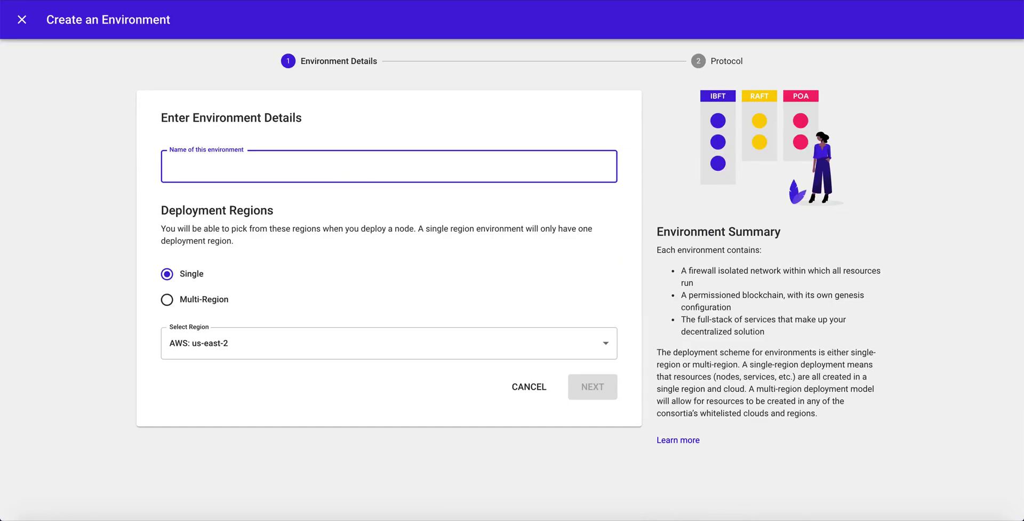
type("Developmen")
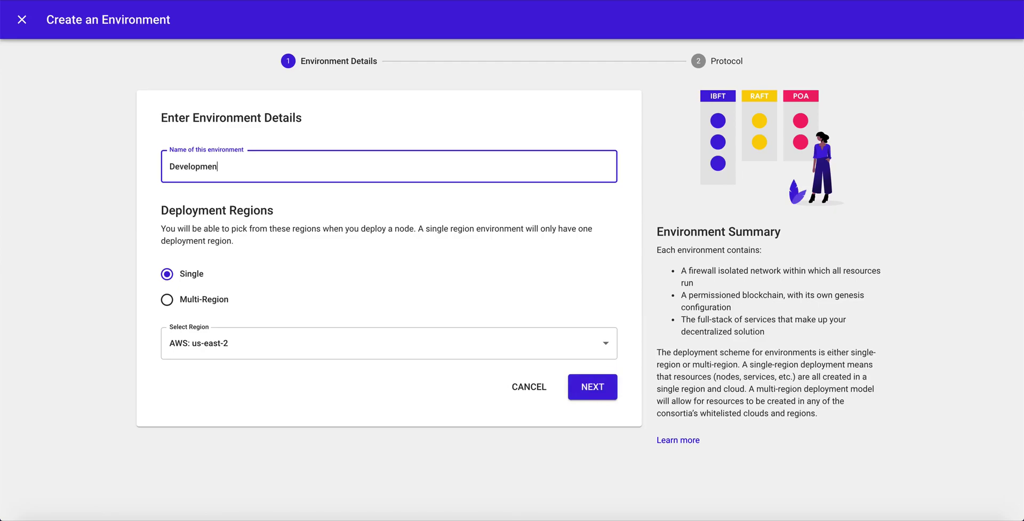
type("t")
left_click(282, 345)
left_click(282, 299)
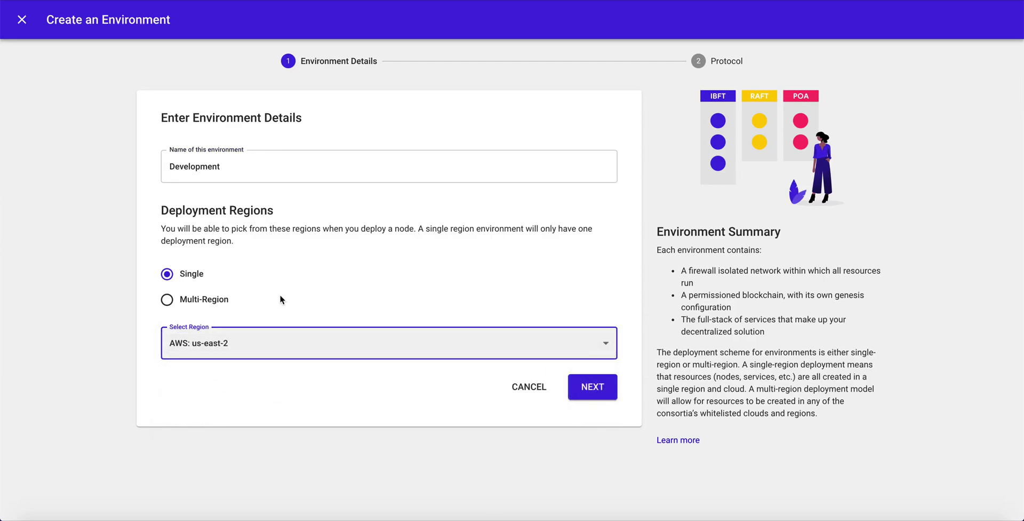
left_click(194, 299)
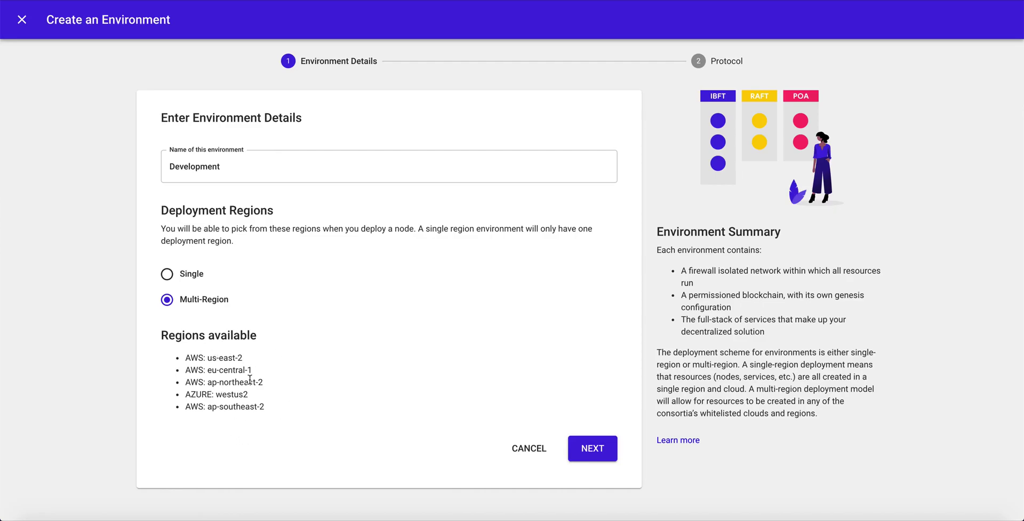
left_click(599, 447)
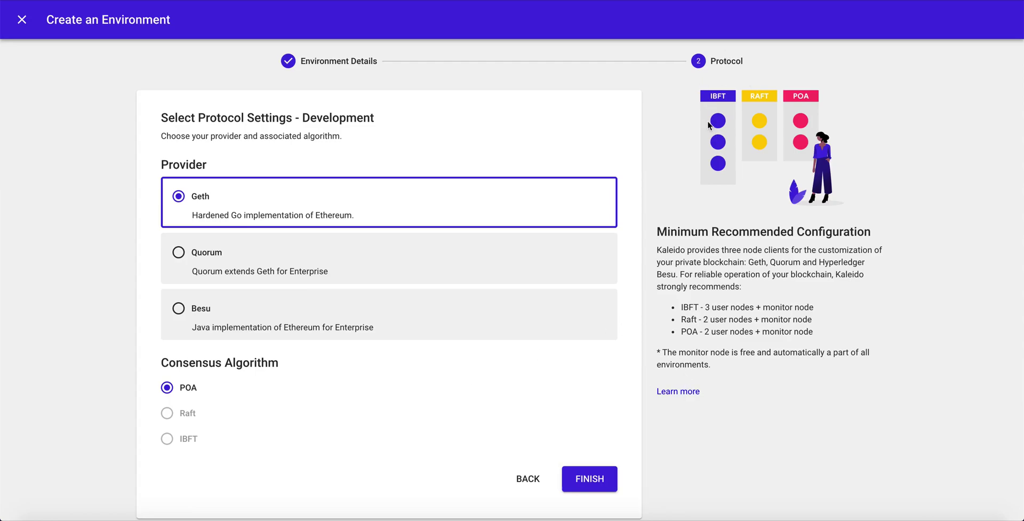
left_click(595, 479)
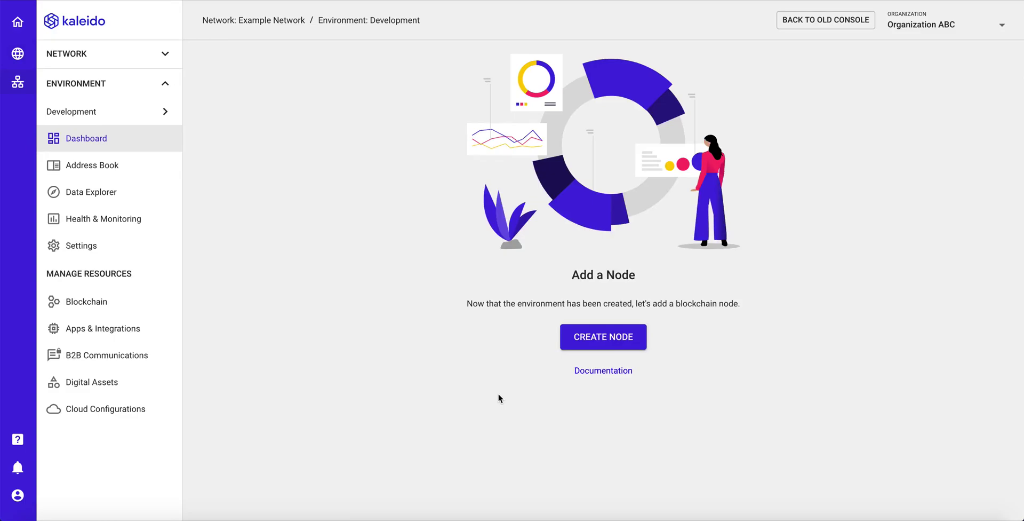
Create node 'node 1' with default Small signer settings, then go back to the environment dashboard.
left_click(593, 341)
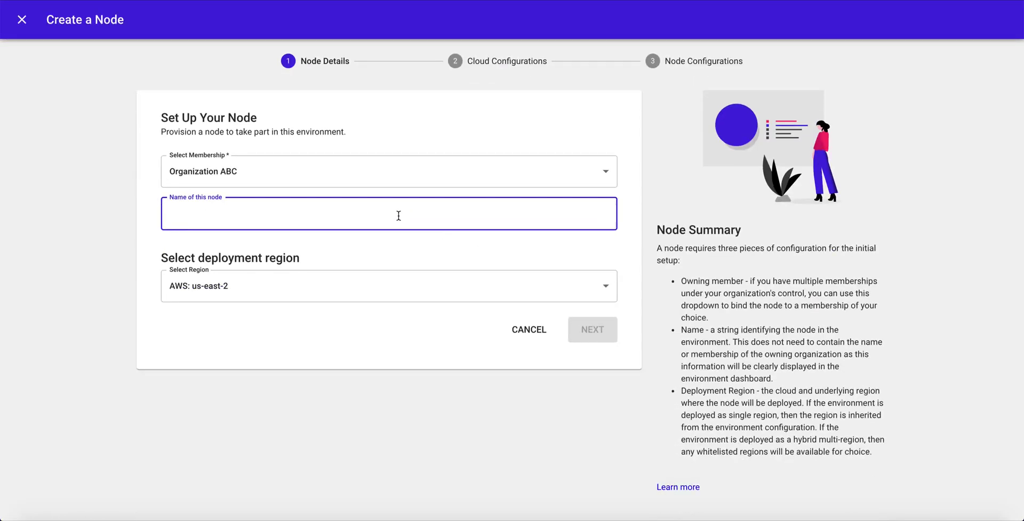
type("node 1")
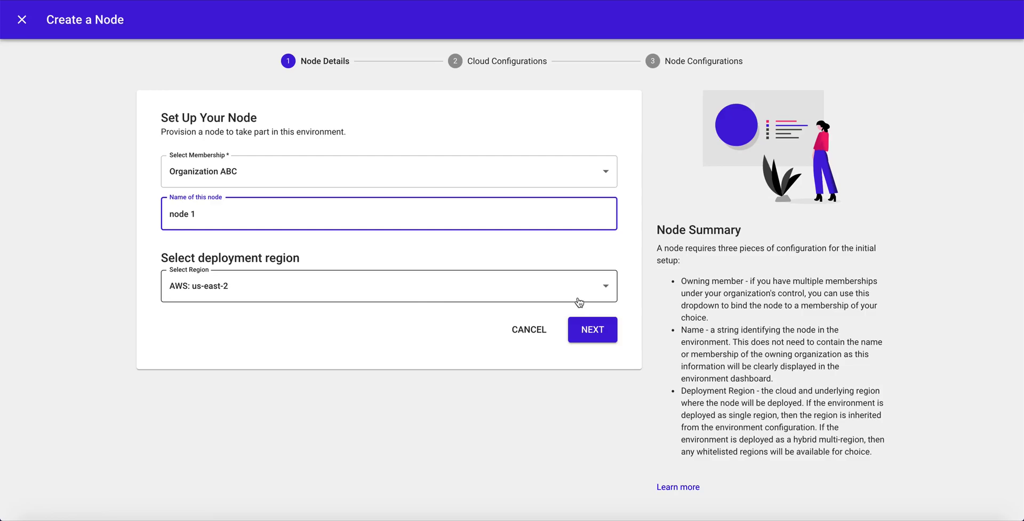
left_click(592, 329)
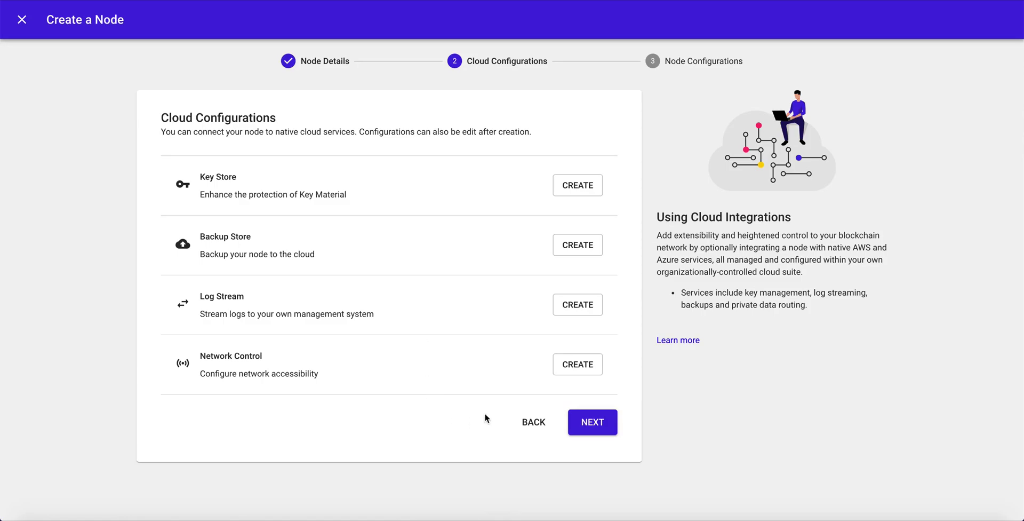
left_click(593, 422)
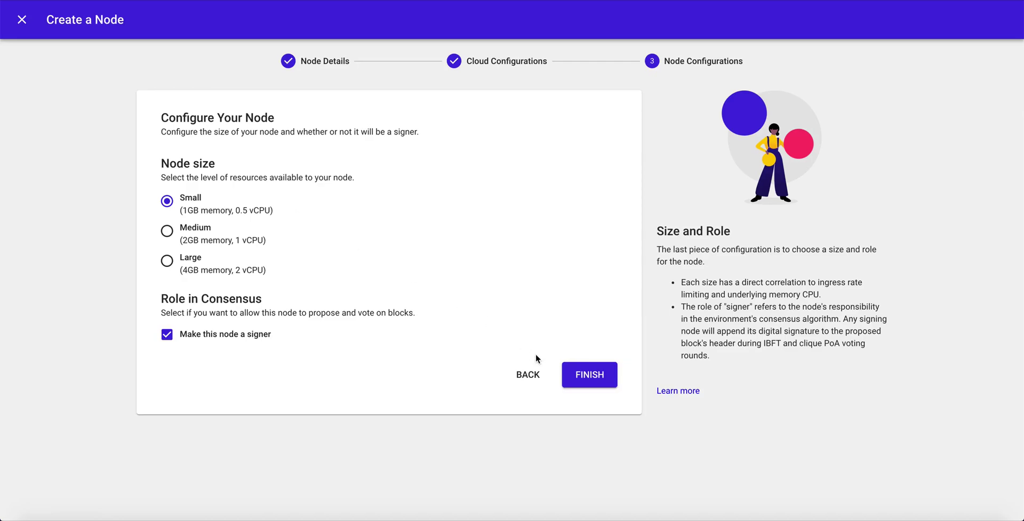
left_click(590, 373)
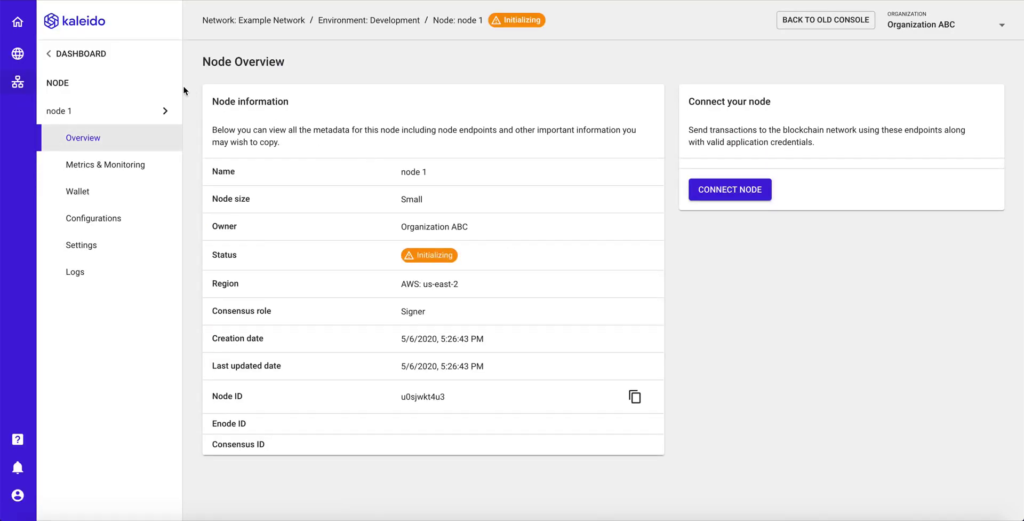
left_click(92, 54)
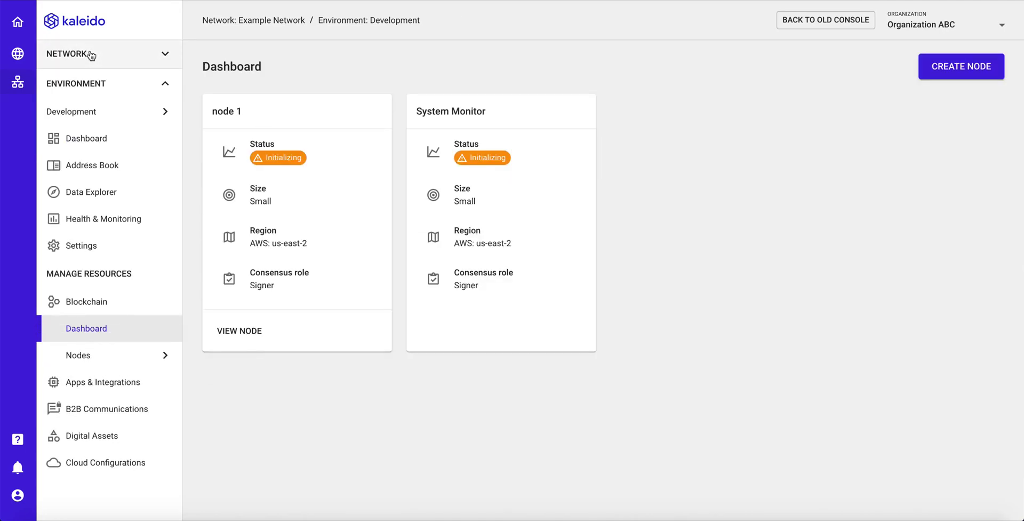
Create a Small signer node 'node 2' owned by Organization XYZ in AZURE: westus2.
left_click(947, 68)
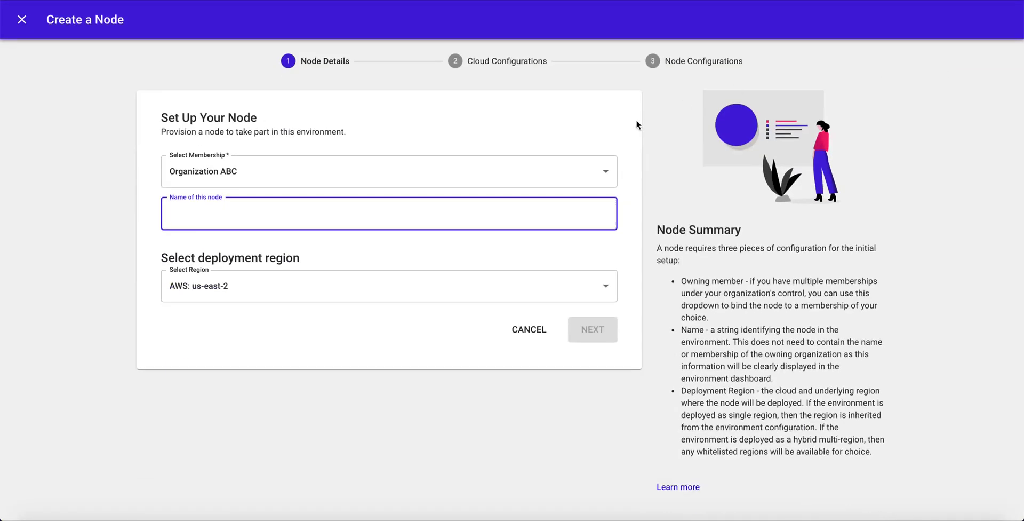
left_click(508, 165)
left_click(488, 199)
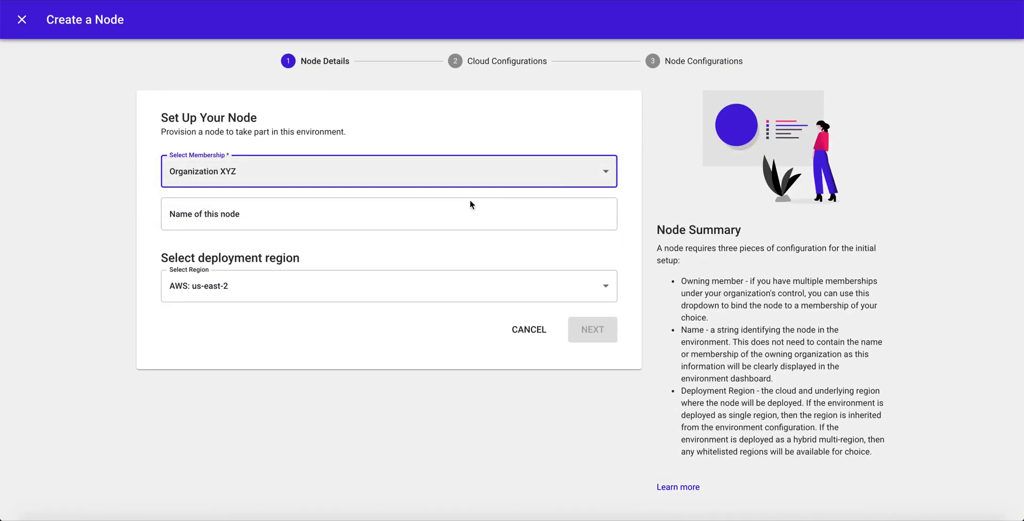
left_click(430, 217)
type("ndoe")
key("BackSpace")
key("BackSpace")
key("BackSpace")
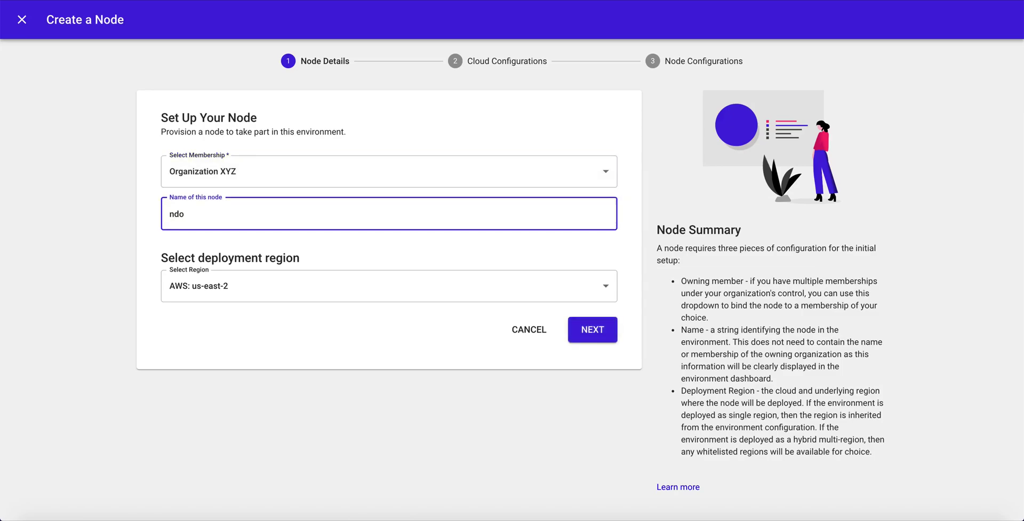
type("ode 2")
left_click(444, 294)
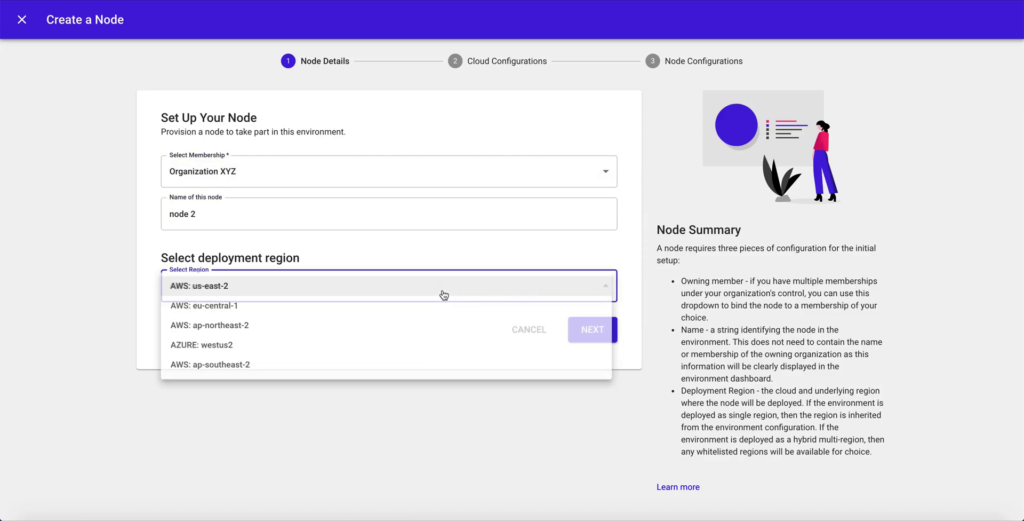
left_click(429, 348)
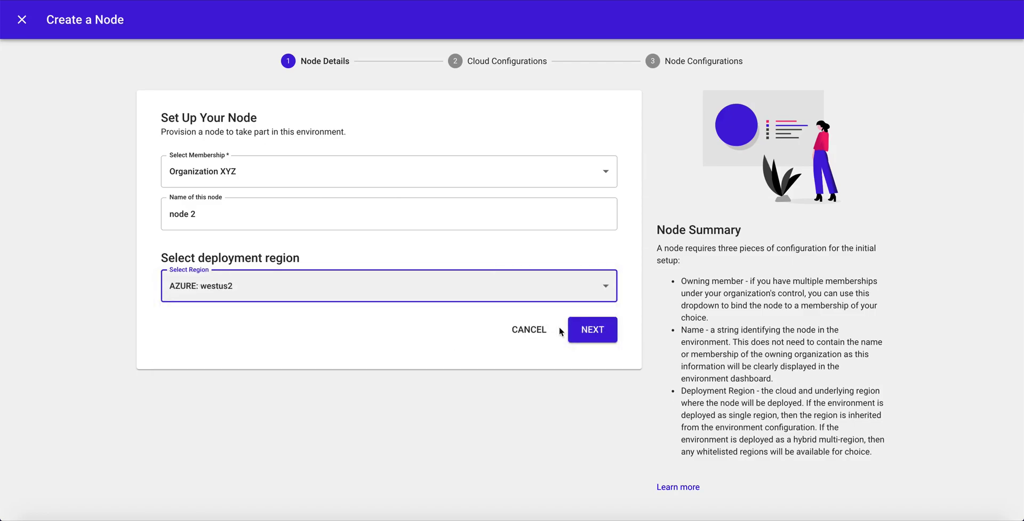
left_click(588, 330)
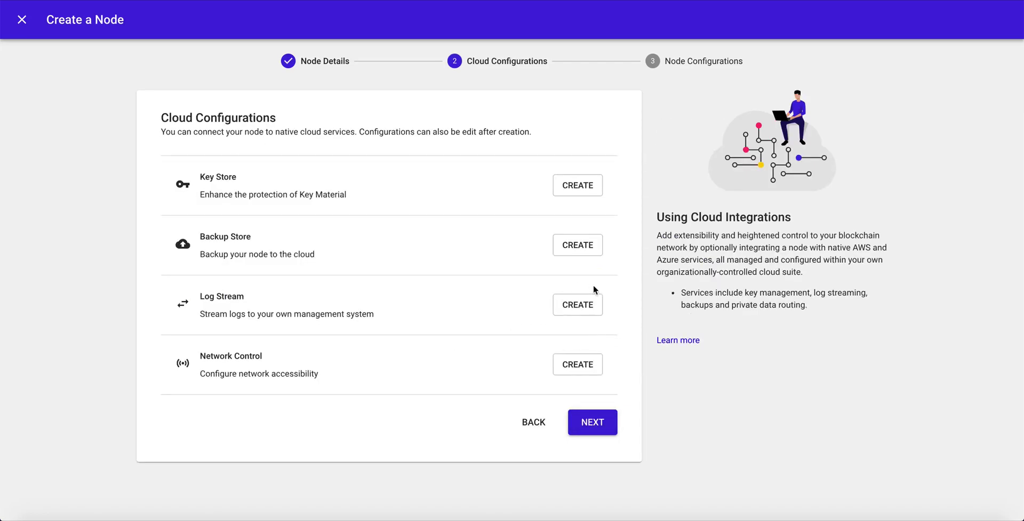
left_click(606, 432)
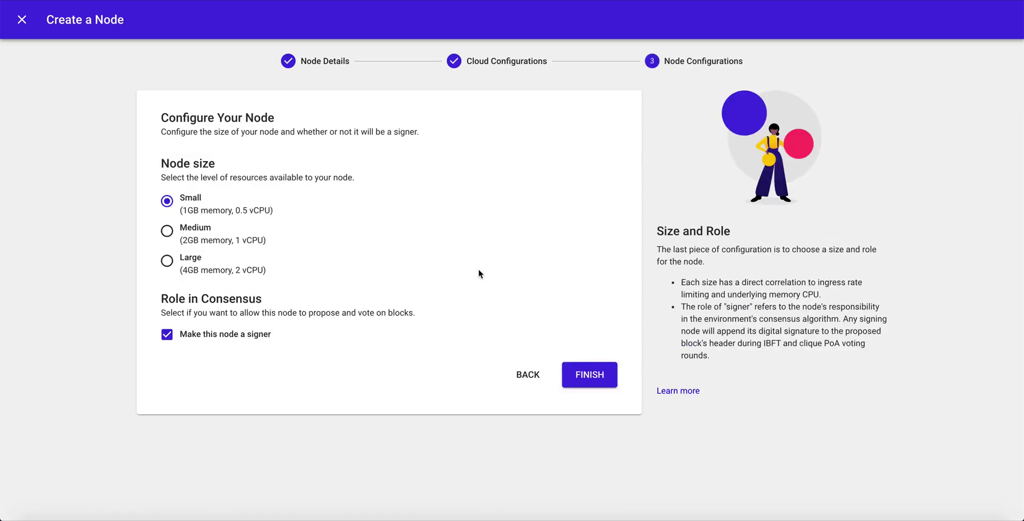
left_click(598, 375)
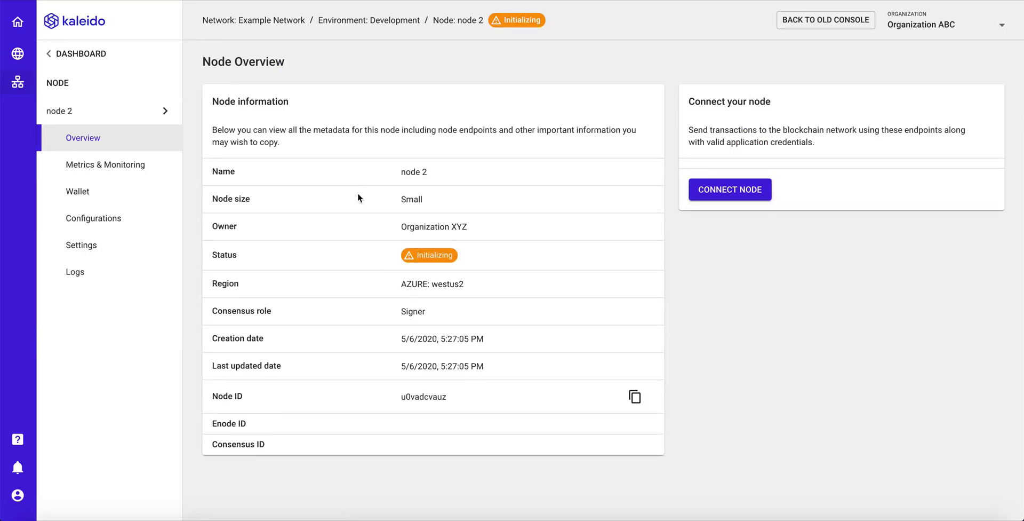
Check the environment's other nodes, then return to the All Networks list.
left_click(93, 125)
left_click(78, 83)
left_click(17, 24)
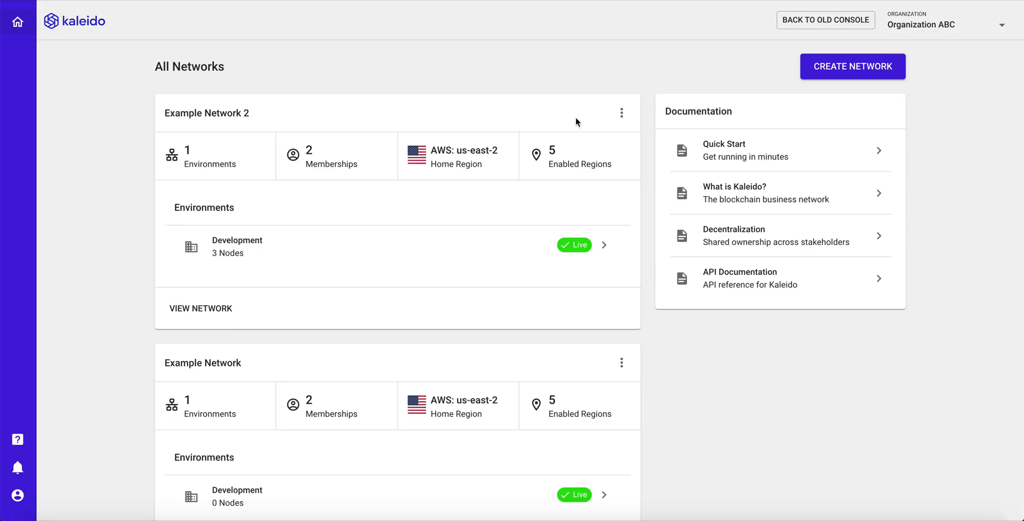
From Example Network 2's Shared Assets > Contract Projects, open simpleStorage's v1 ss compilation.
left_click(620, 115)
left_click(630, 138)
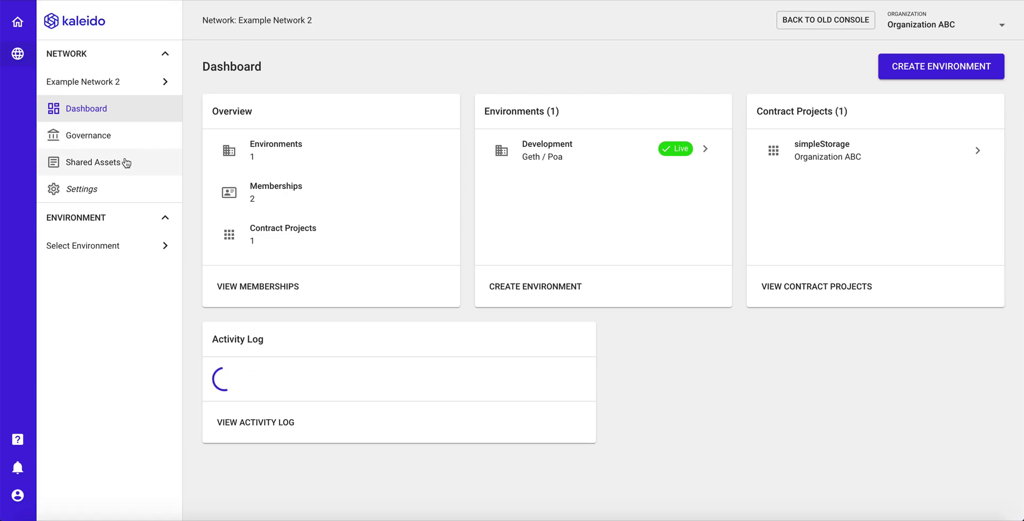
left_click(97, 162)
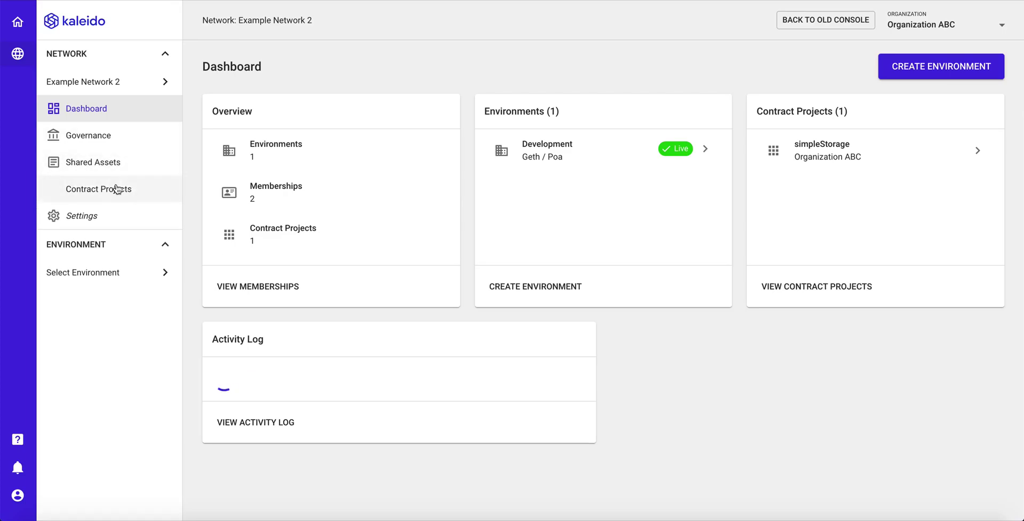
left_click(117, 189)
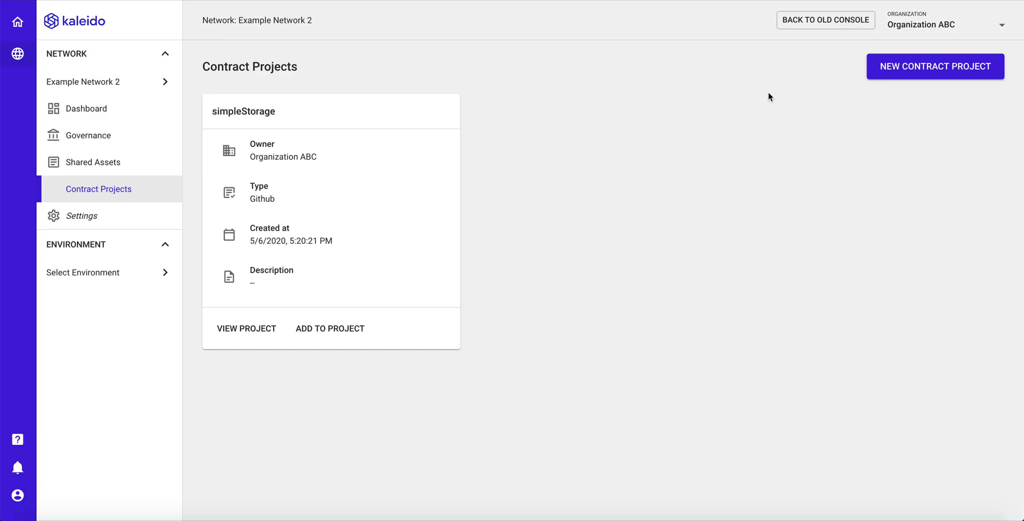
left_click(247, 329)
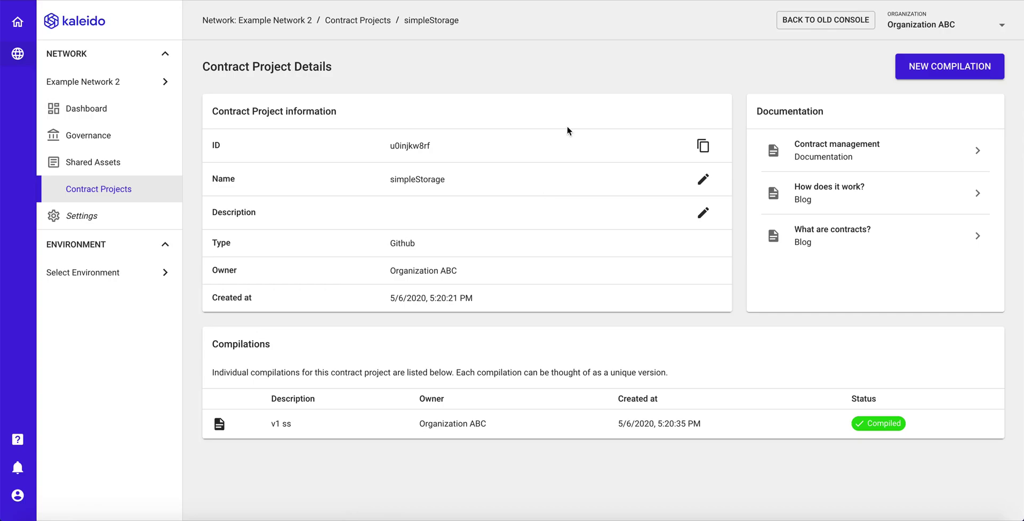
left_click(285, 424)
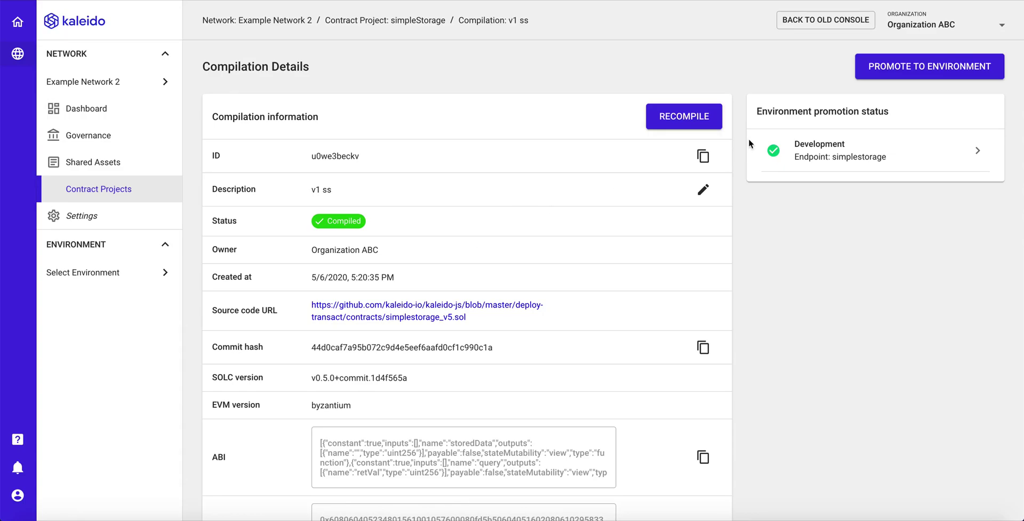
Open the Development-promoted simplestorage gateway API and choose to view it through node 1.
left_click(799, 157)
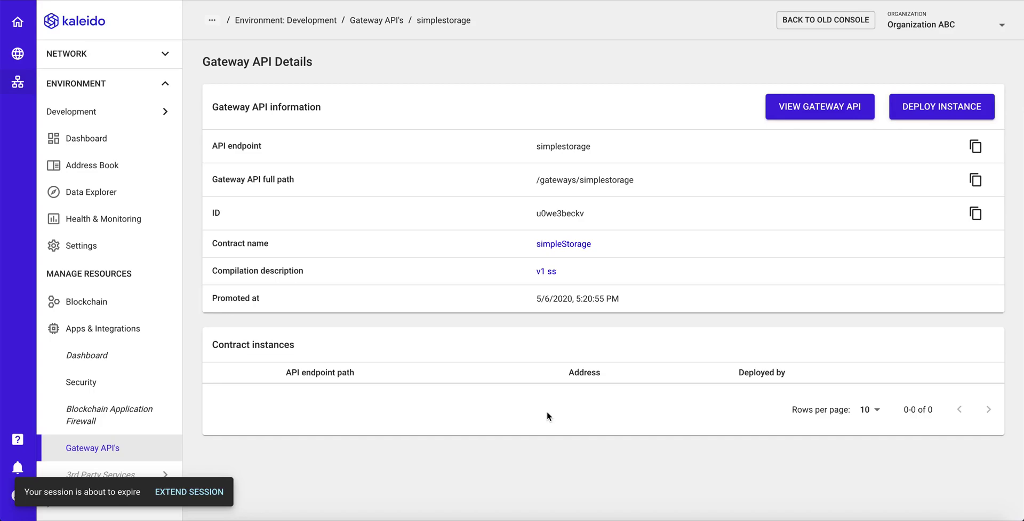
left_click(801, 108)
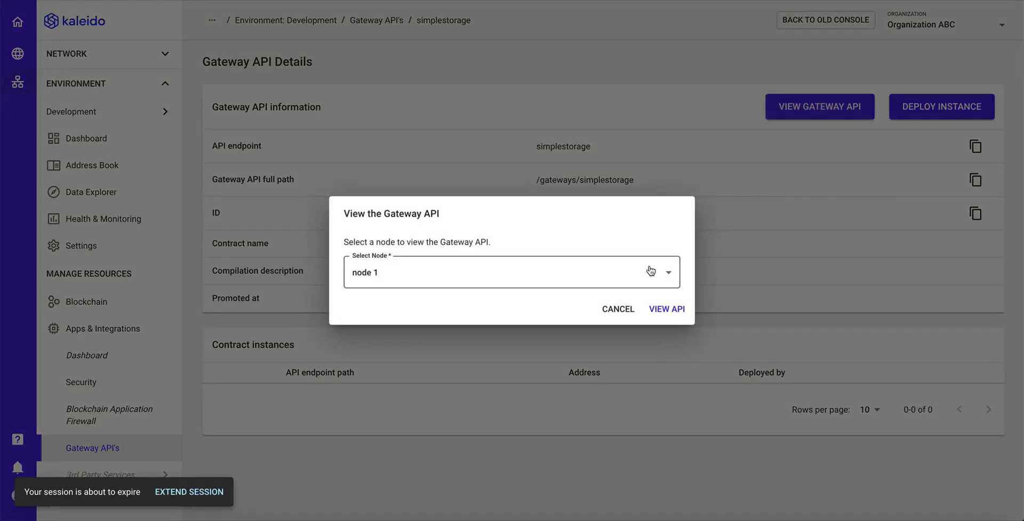
left_click(666, 310)
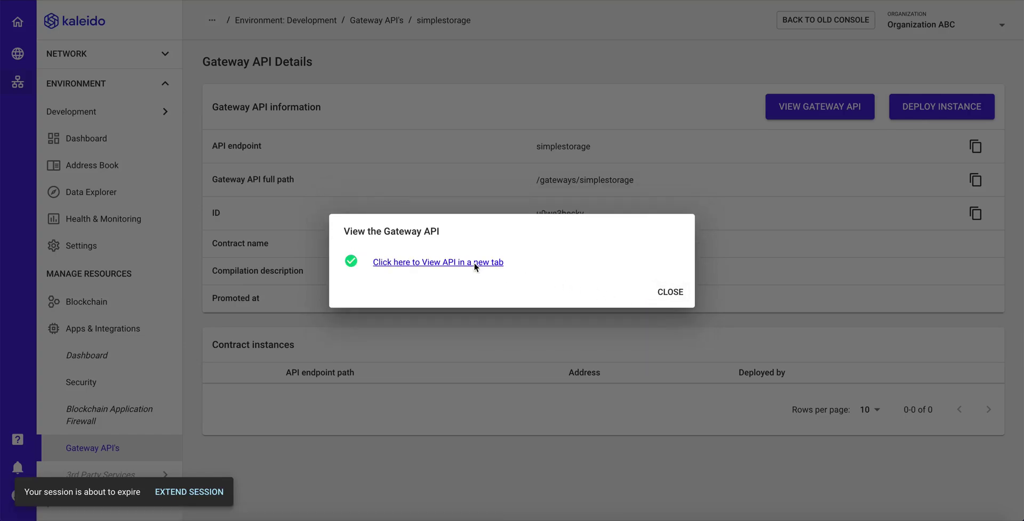
Open the gateway API page, expand the POST / constructor and enter kld-register 'ss123'.
left_click(475, 262)
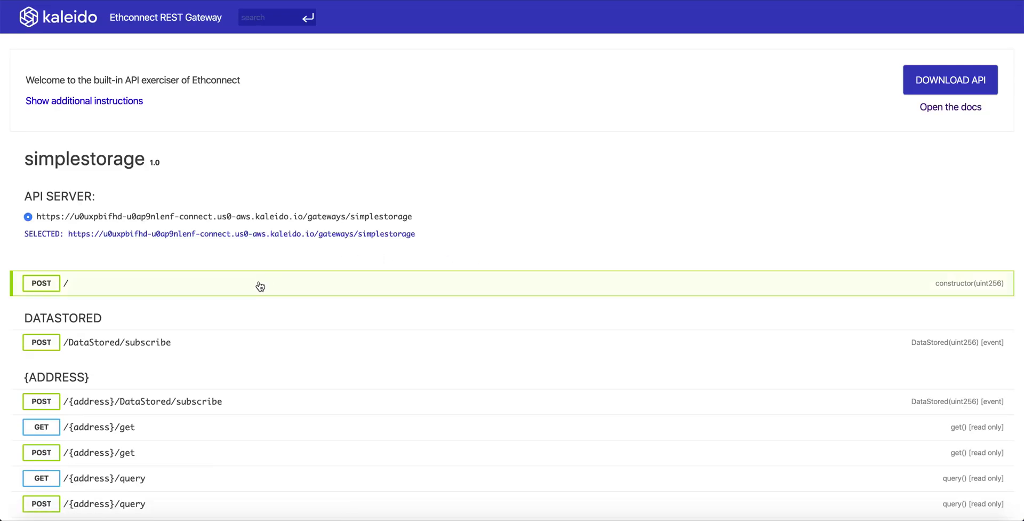
scroll(260, 287, "down", 2)
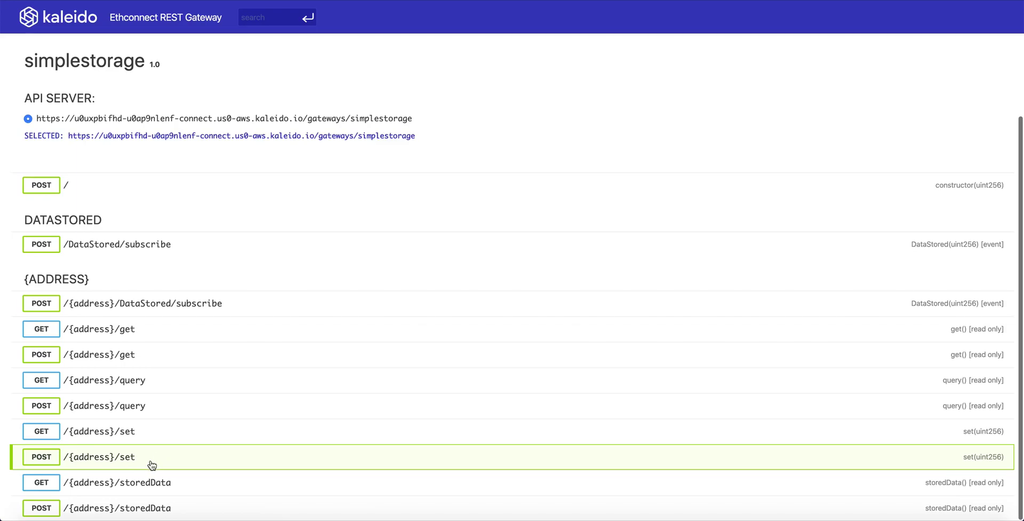
scroll(146, 353, "up", 2)
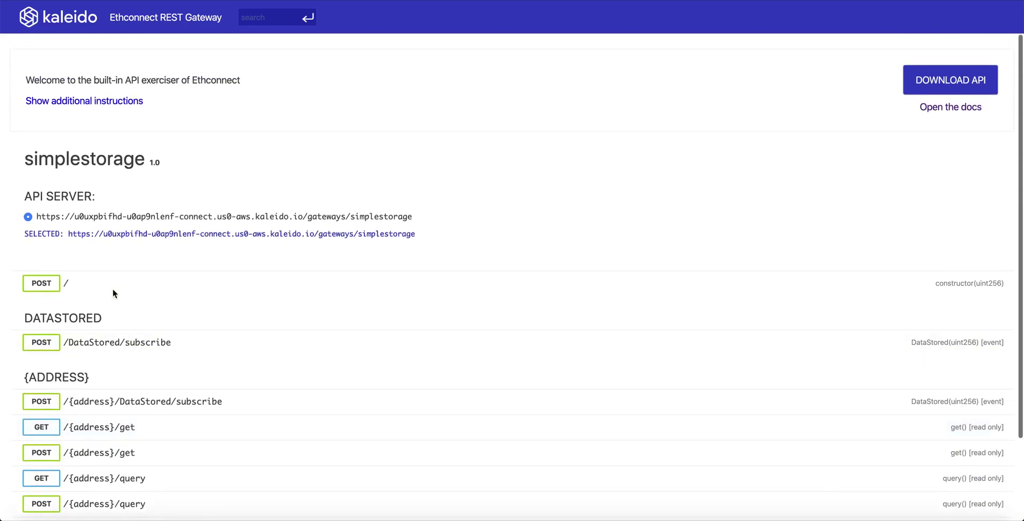
left_click(50, 283)
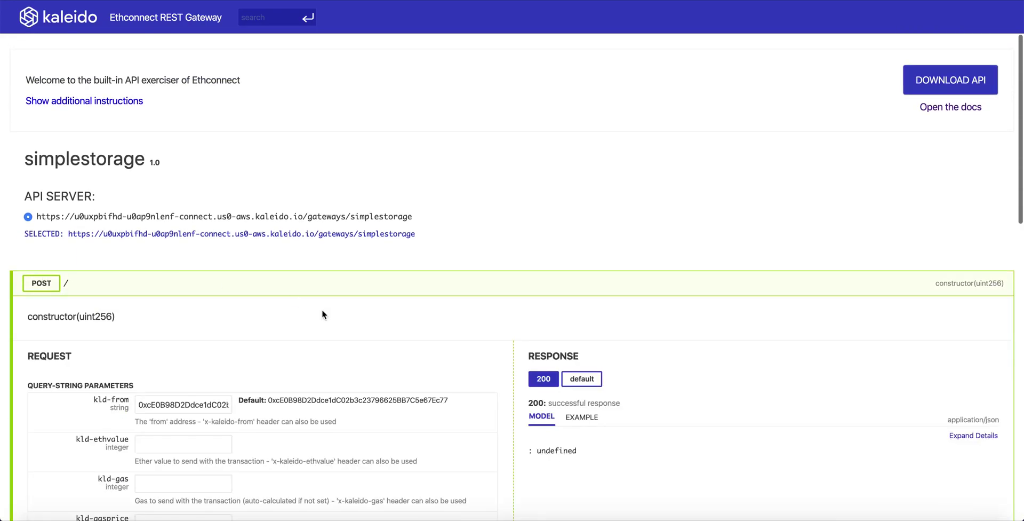
scroll(322, 314, "down", 3)
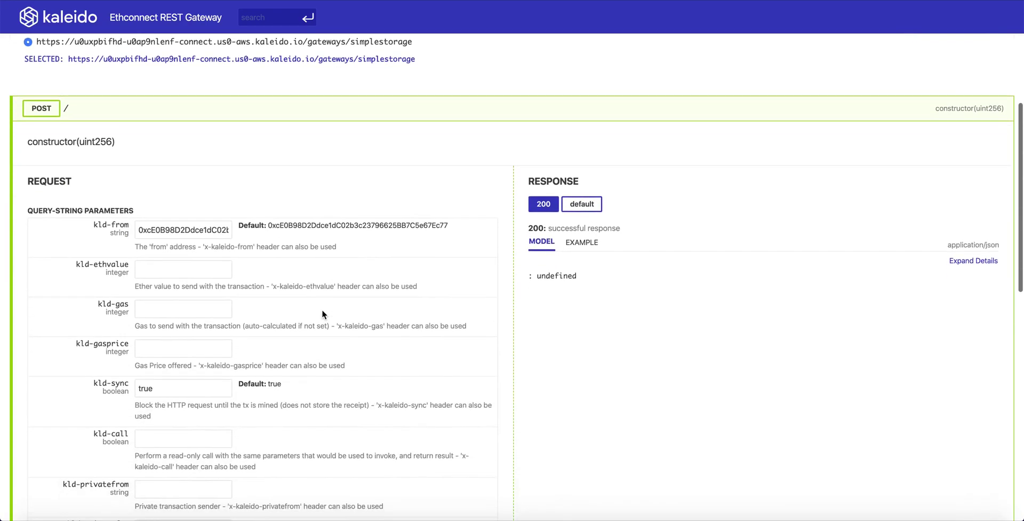
scroll(321, 309, "down", 3)
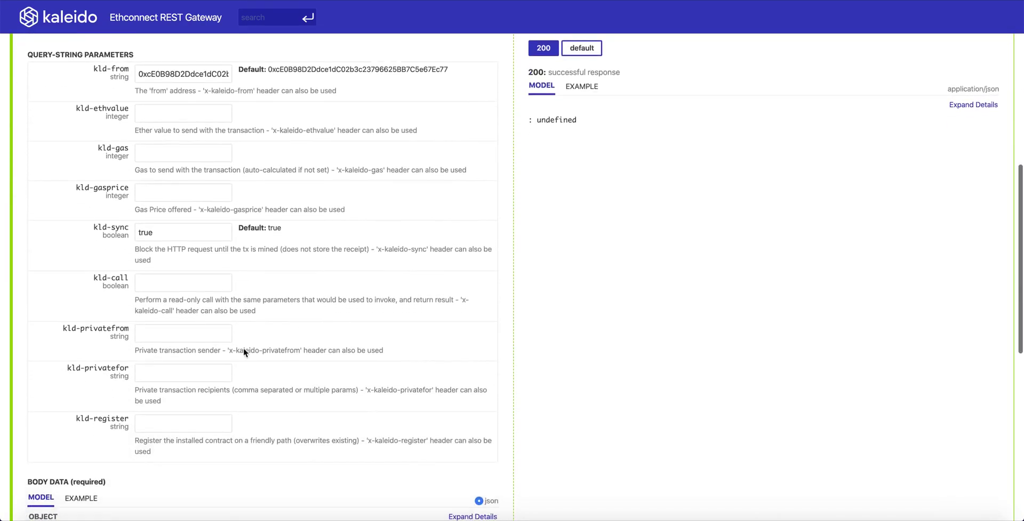
left_click(169, 418)
type("ss123")
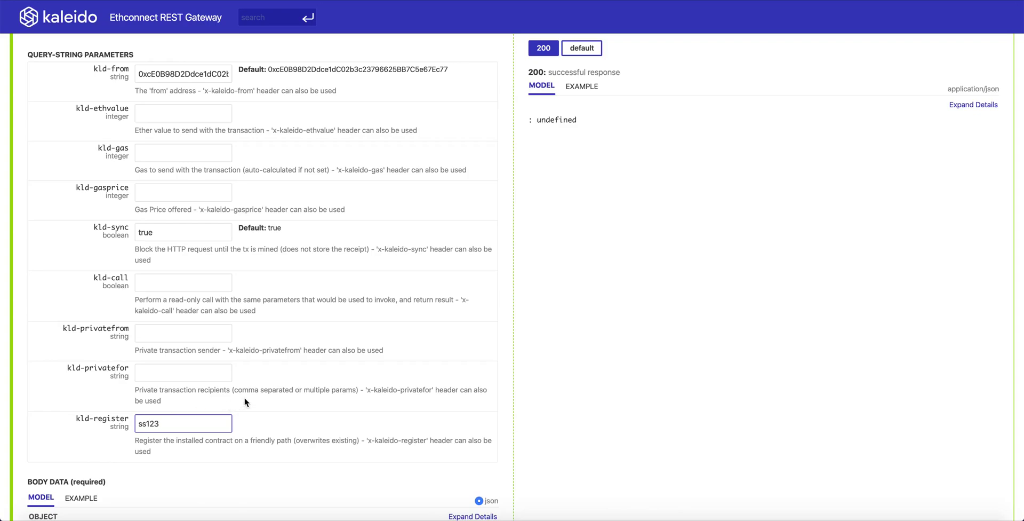
Set initVal to 99 in the example body and send the deploy request.
scroll(244, 397, "down", 5)
left_click(88, 261)
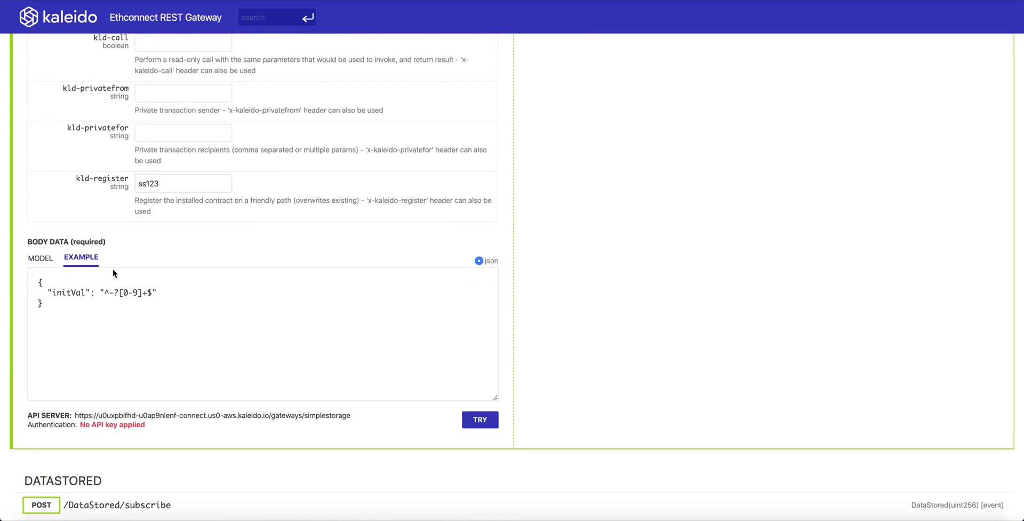
left_click_drag(152, 292, 107, 293)
type("99")
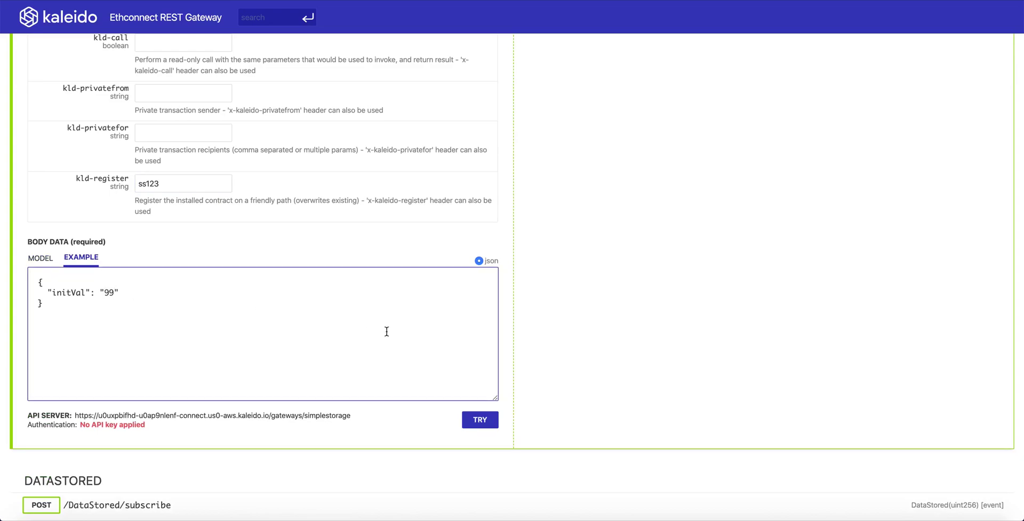
left_click(480, 419)
scroll(581, 357, "down", 3)
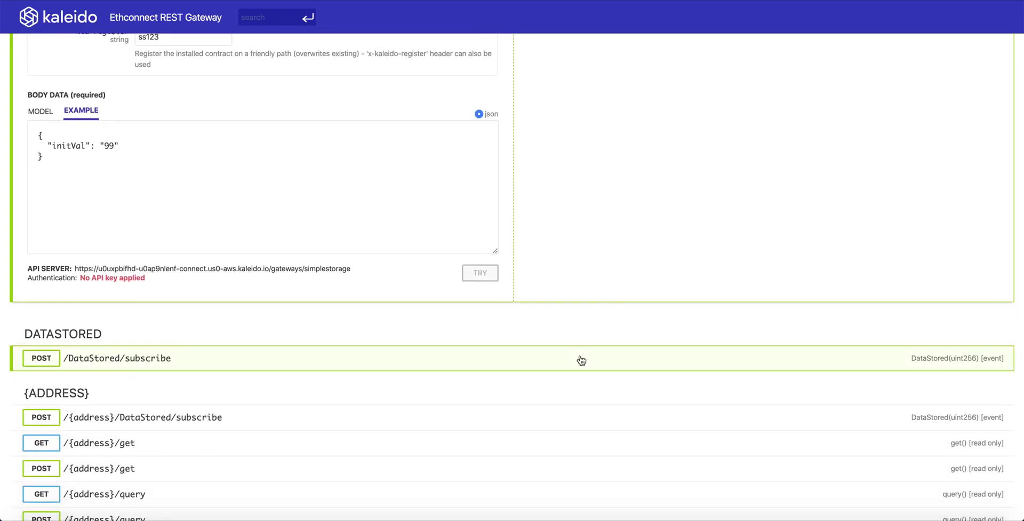
scroll(581, 359, "up", 2)
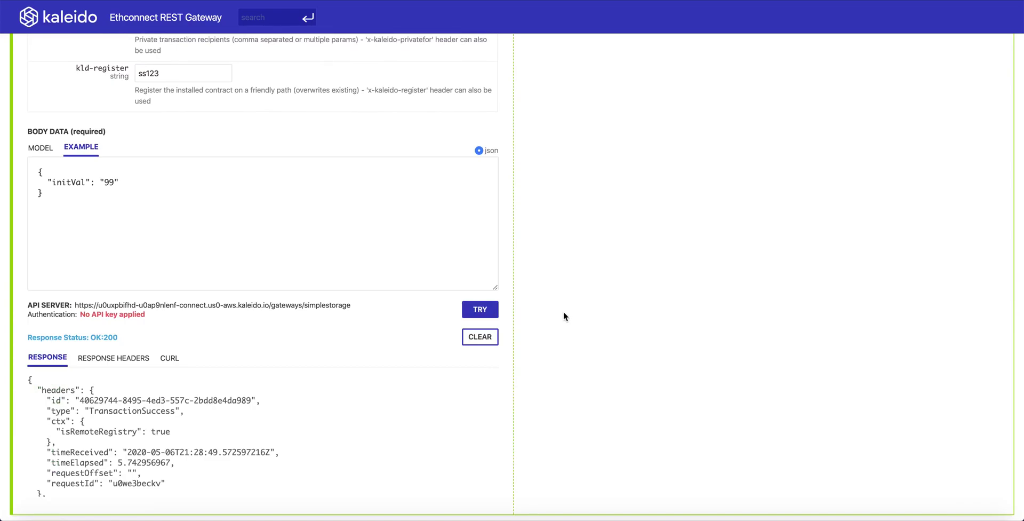
scroll(564, 315, "up", 10)
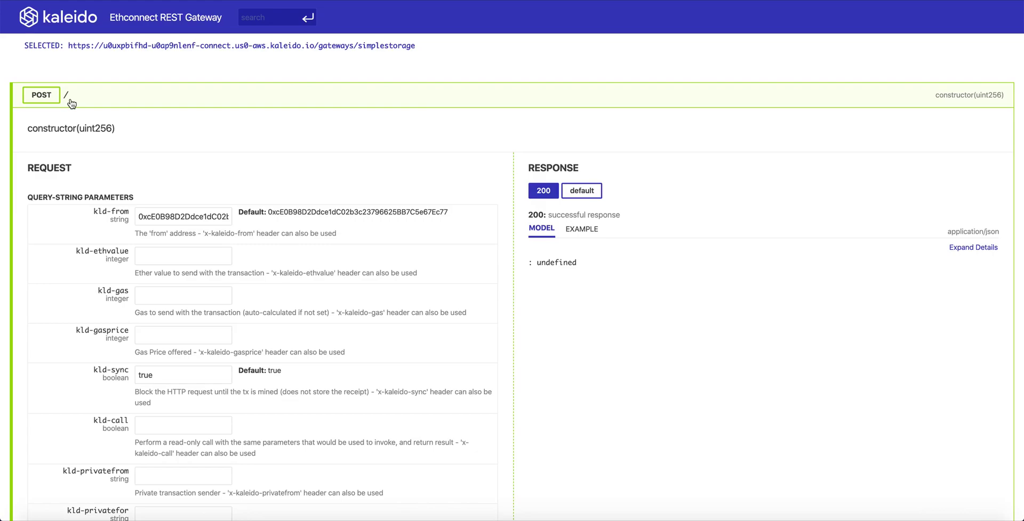
Collapse the constructor section, dismiss the gateway link, and view the ss123 instance API on node 1.
left_click(47, 100)
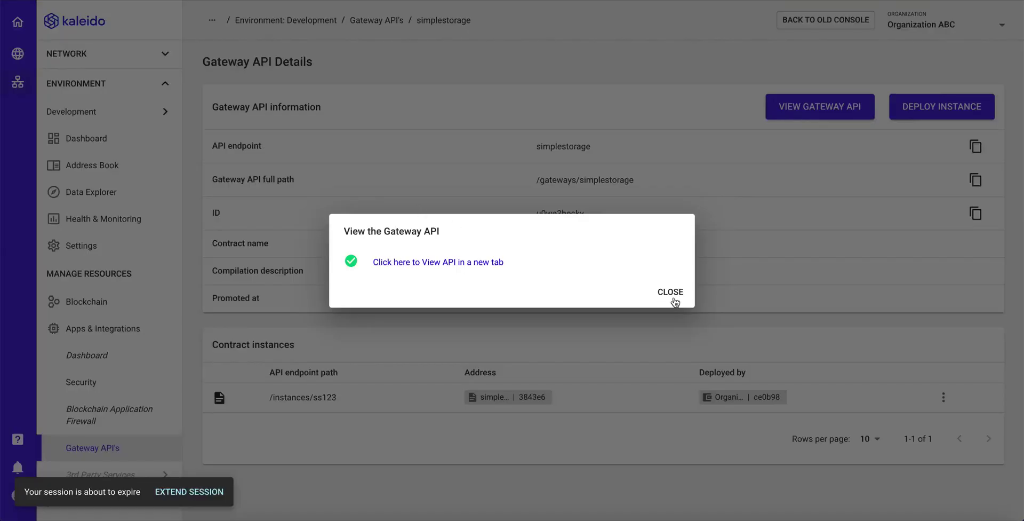
left_click(673, 294)
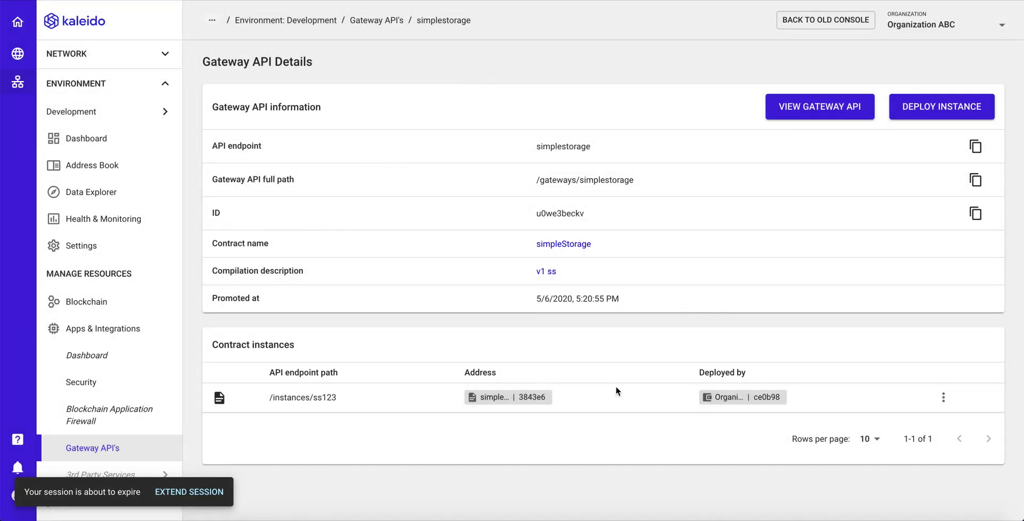
left_click(942, 393)
left_click(948, 422)
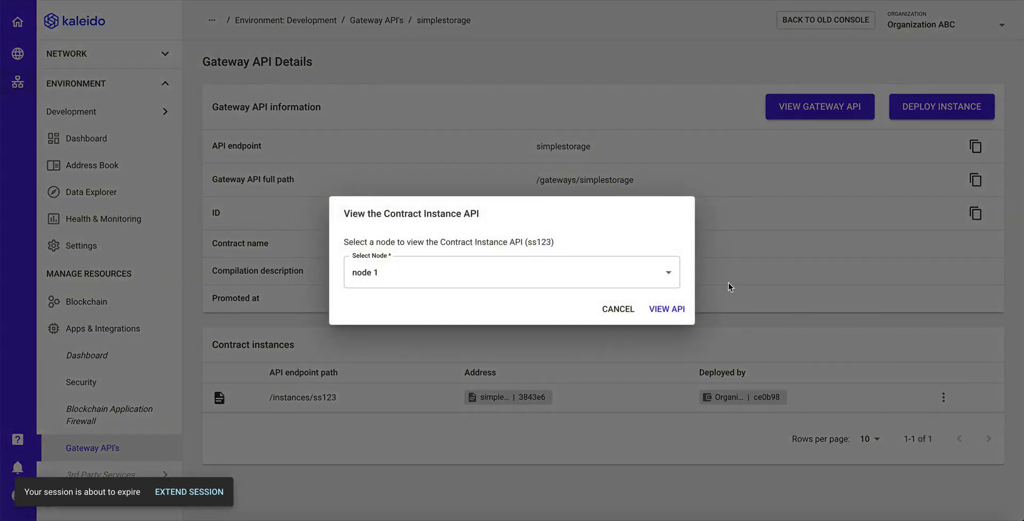
left_click(666, 309)
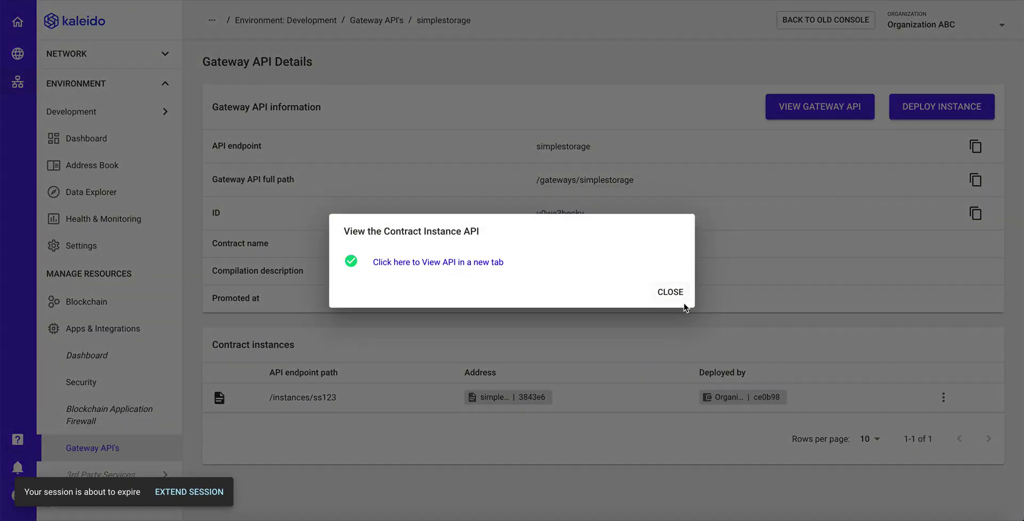
Open ss123's REST gateway and run GET /get, reading the stored value 99.
left_click(481, 263)
scroll(288, 318, "down", 3)
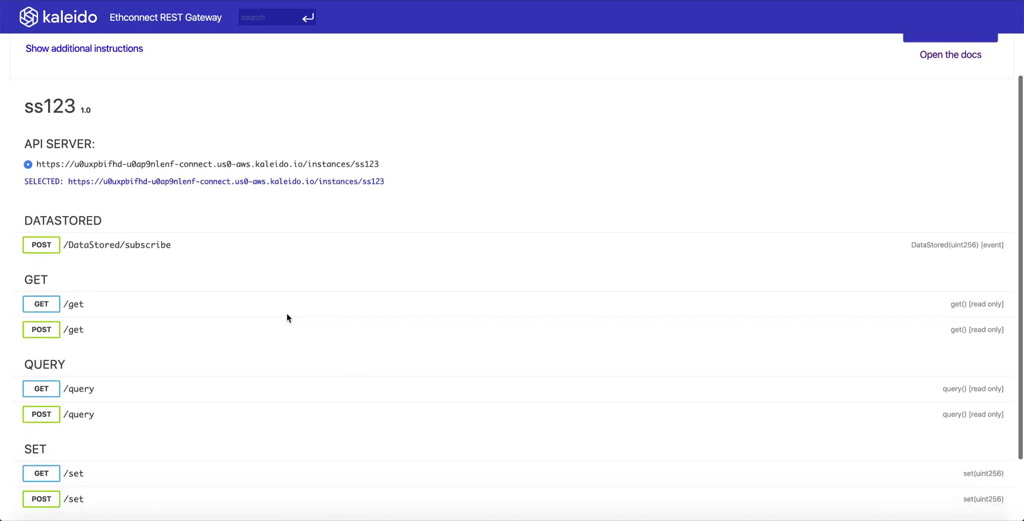
left_click(42, 228)
scroll(330, 315, "down", 3)
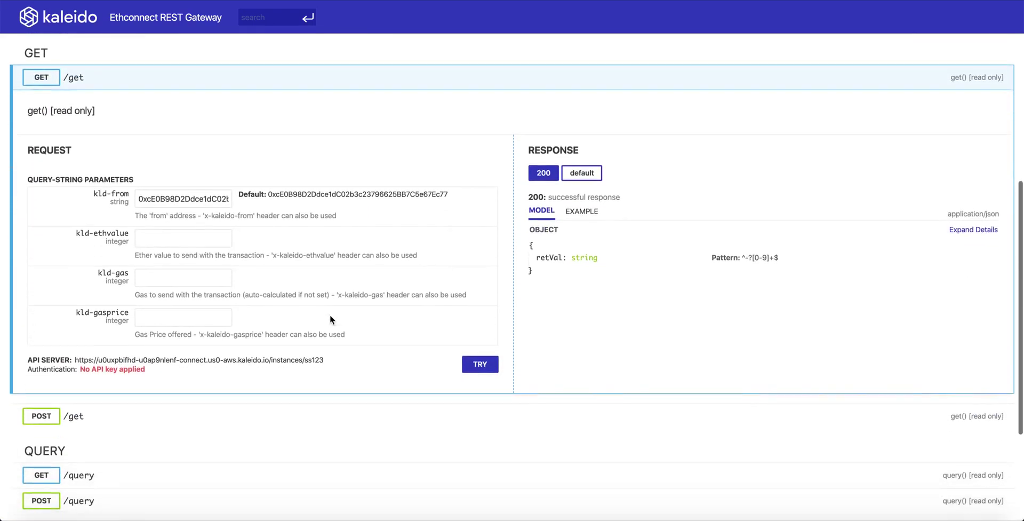
left_click(493, 364)
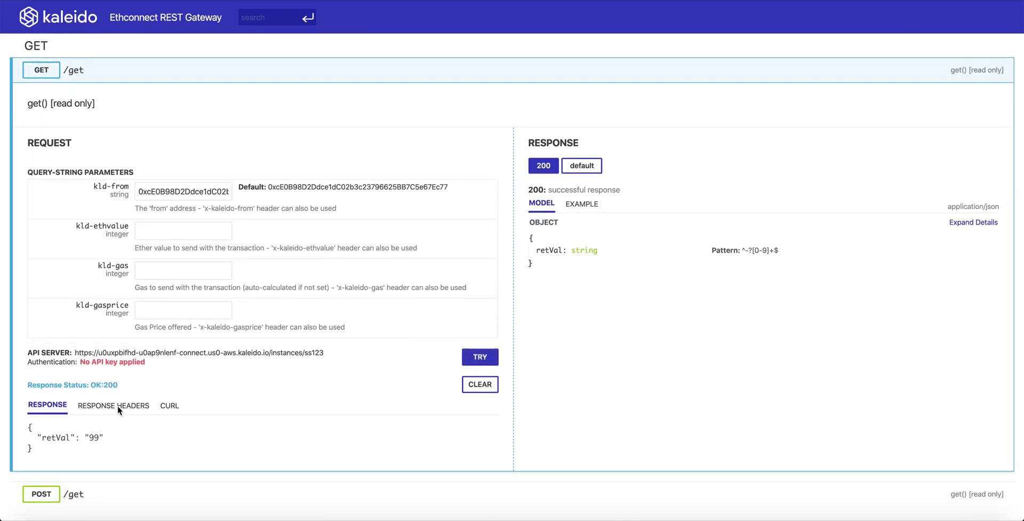
scroll(161, 373, "up", 3)
left_click(49, 178)
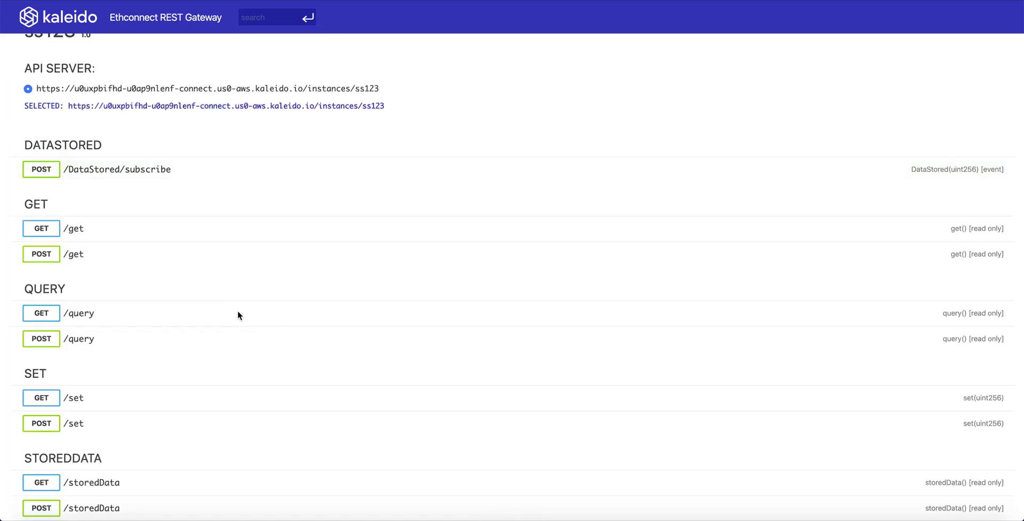
Send a POST /set request with x set to 25, receiving 200 TransactionSuccess.
left_click(47, 424)
scroll(79, 422, "down", 1)
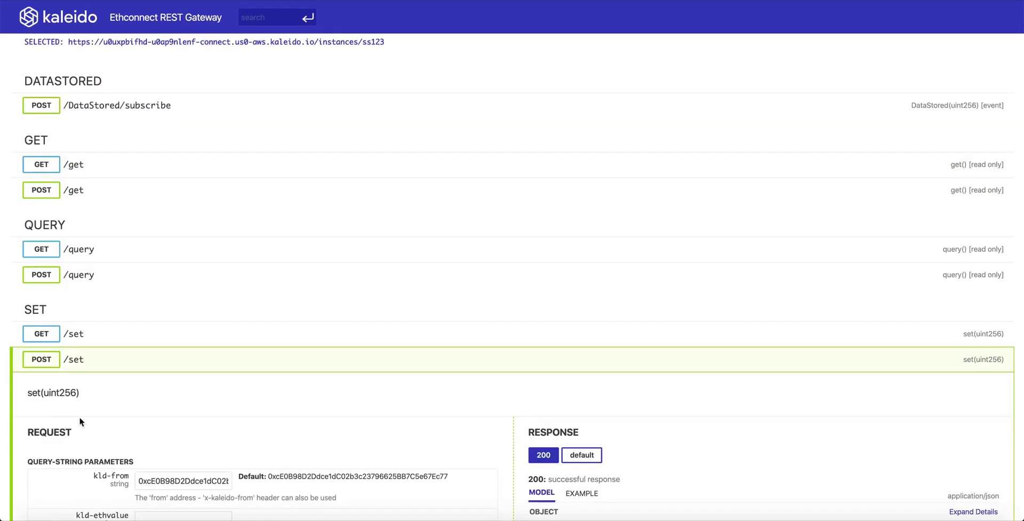
scroll(240, 326, "down", 4)
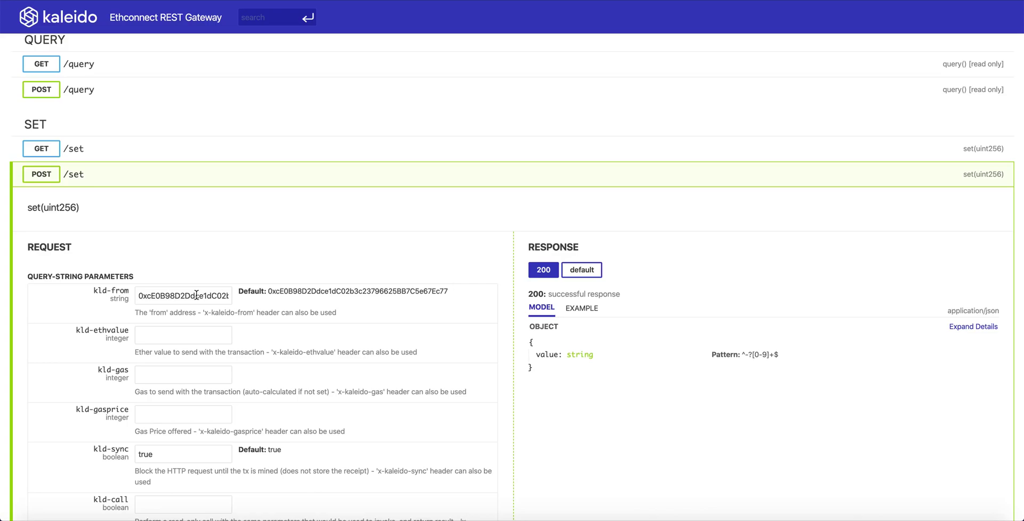
scroll(196, 295, "down", 4)
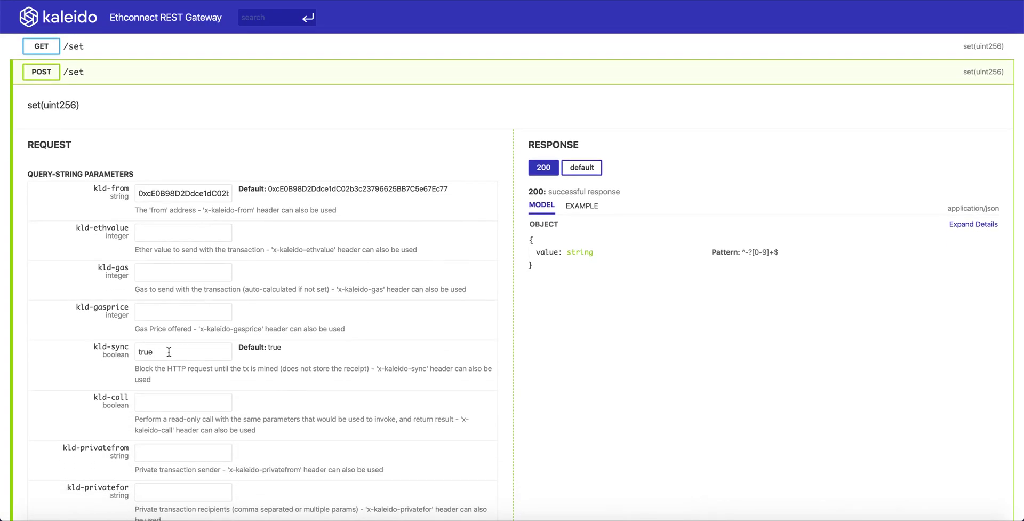
scroll(170, 349, "down", 4)
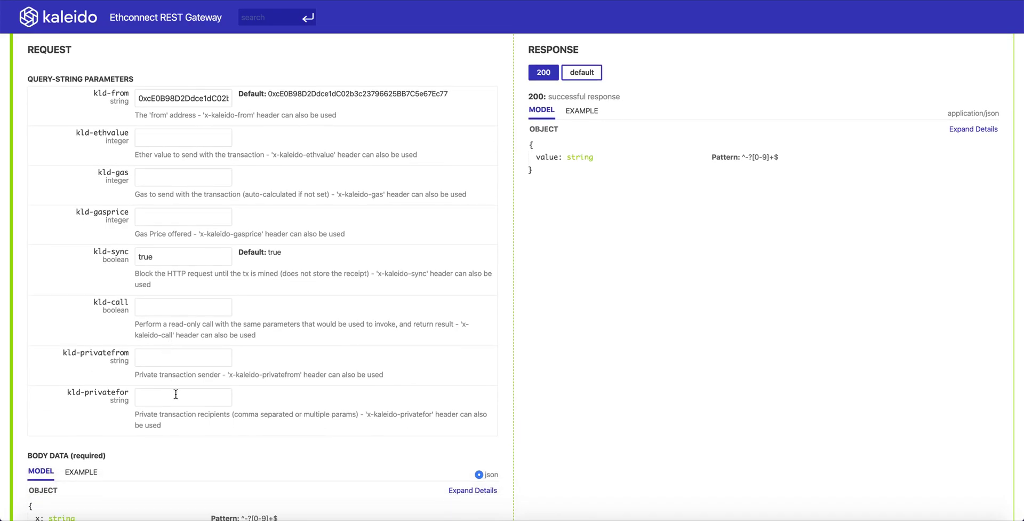
scroll(176, 394, "down", 4)
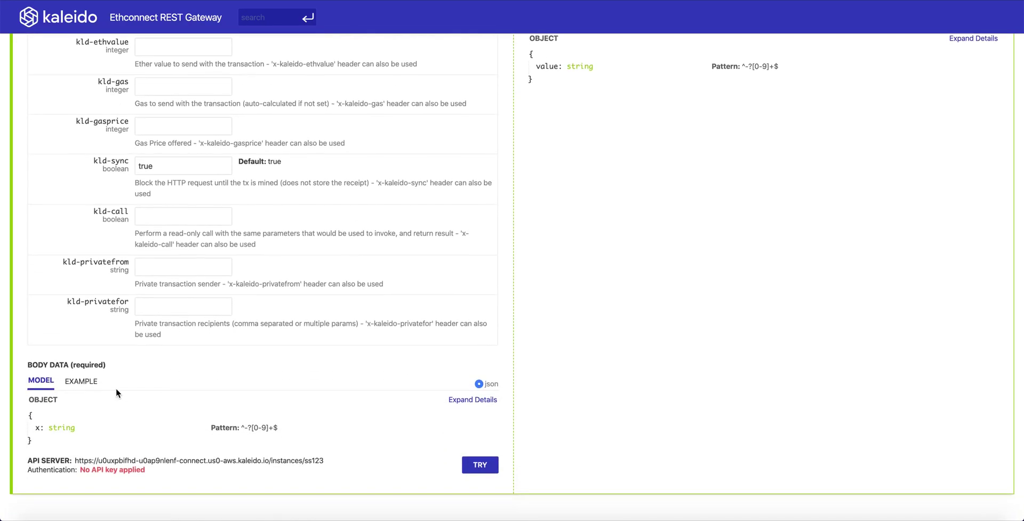
left_click(88, 382)
left_click_drag(126, 415, 75, 415)
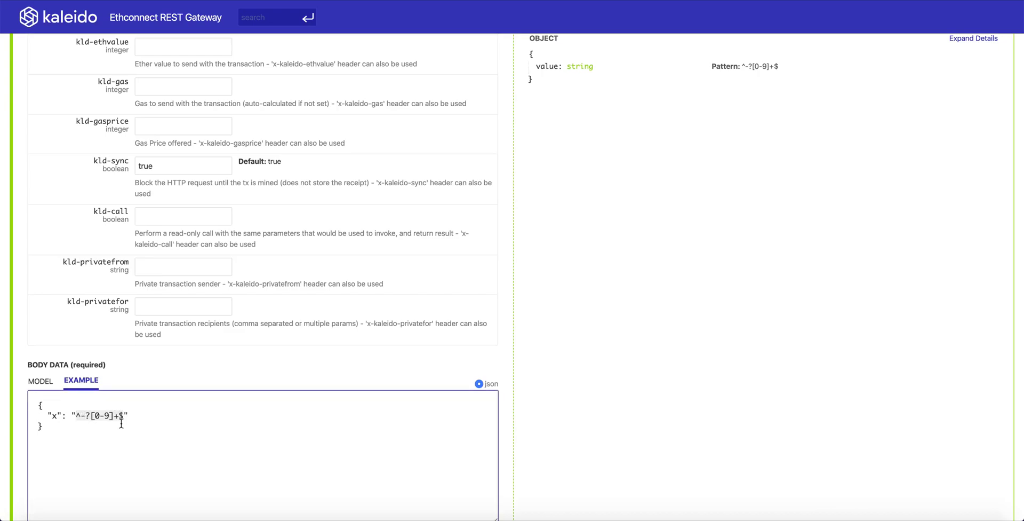
type("25")
scroll(469, 313, "down", 3)
left_click(481, 398)
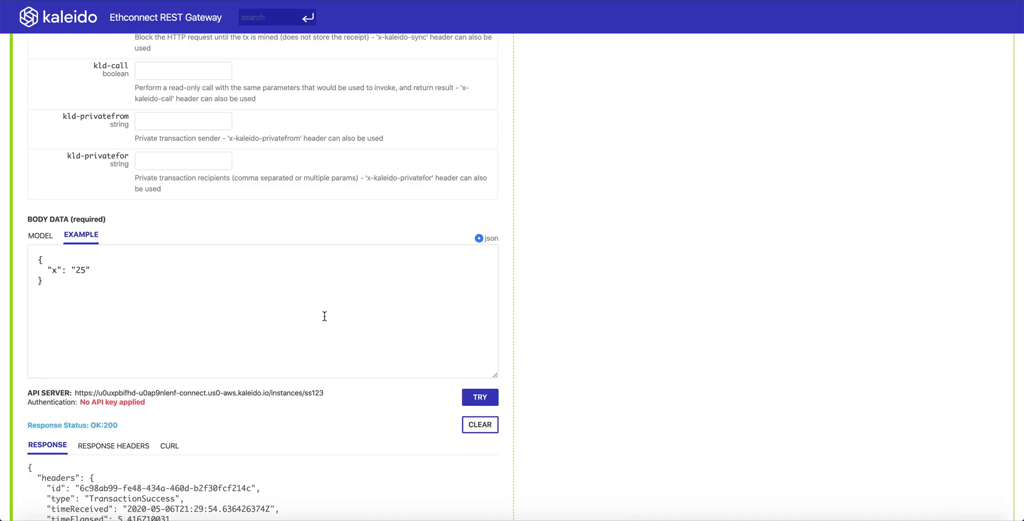
scroll(324, 316, "up", 5)
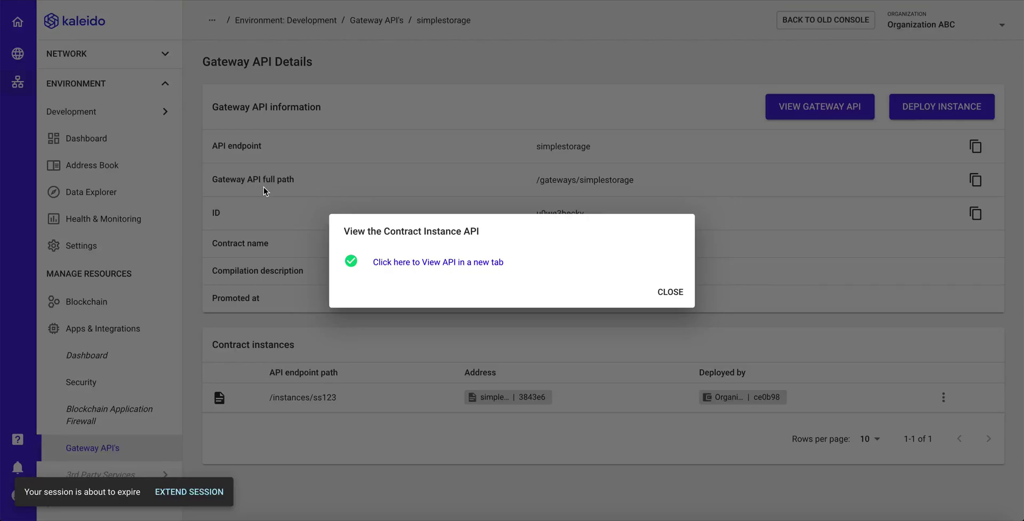
Go to Data Explorer's Smart Contracts list and open the simplestorage contract's info page.
left_click(663, 293)
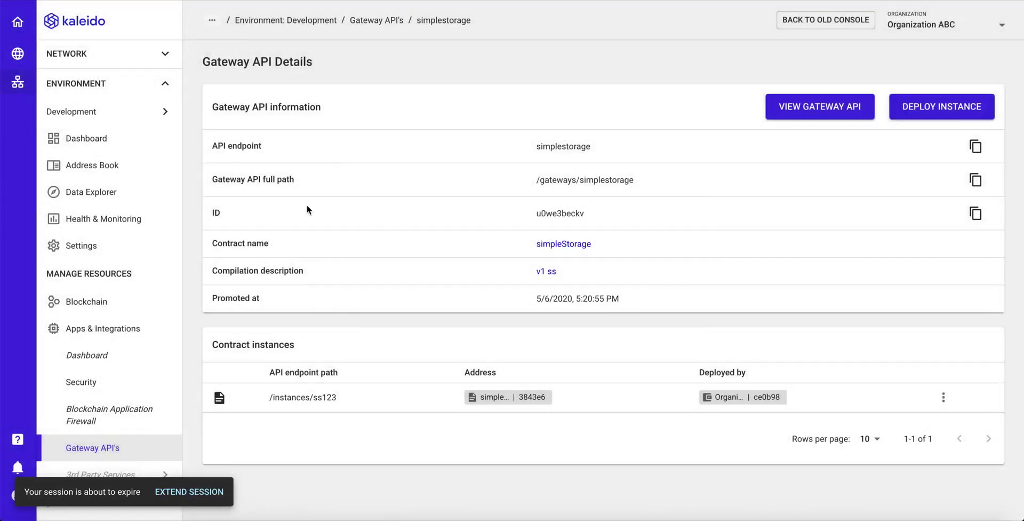
left_click(135, 195)
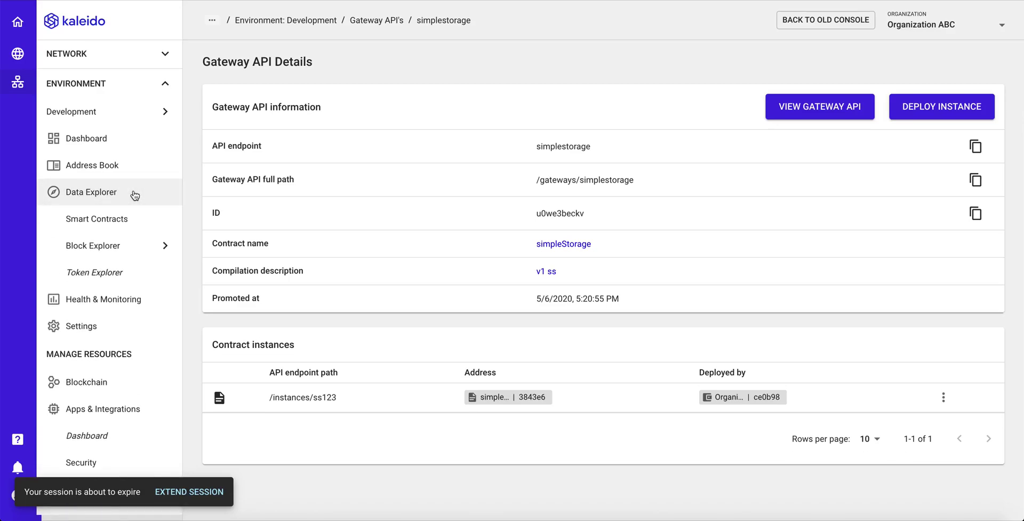
left_click(126, 223)
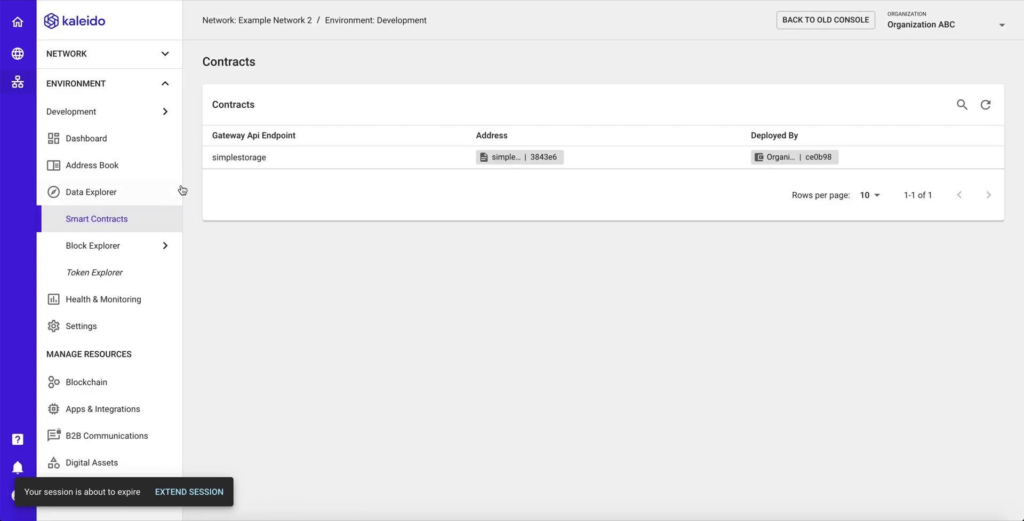
left_click(233, 163)
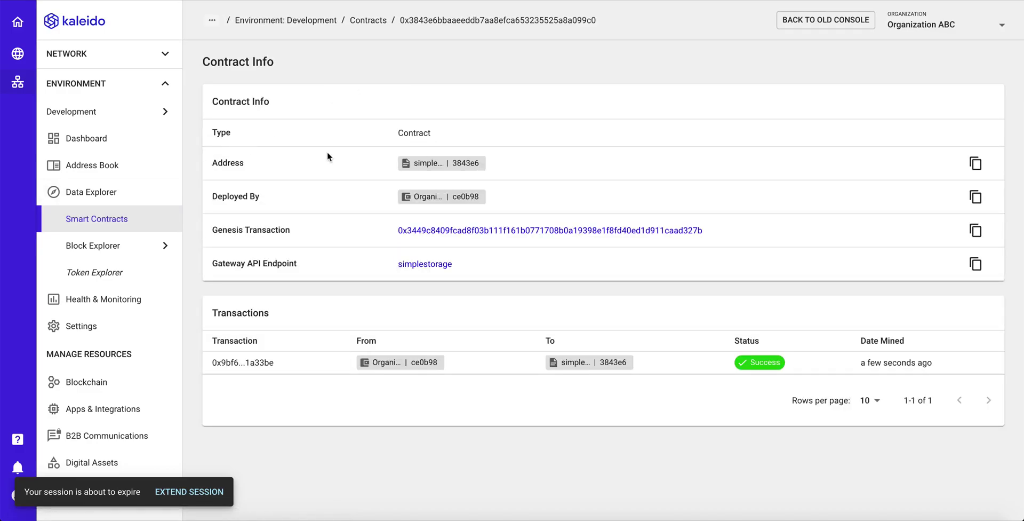
Inspect the set(uint256) transaction with x of 25, then go back to the Development environment dashboard.
left_click(254, 362)
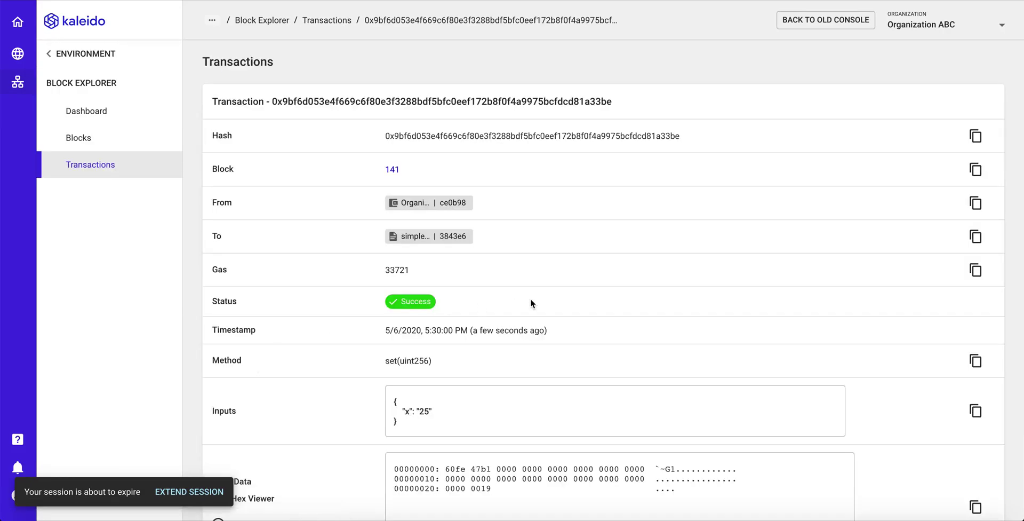
scroll(531, 302, "down", 3)
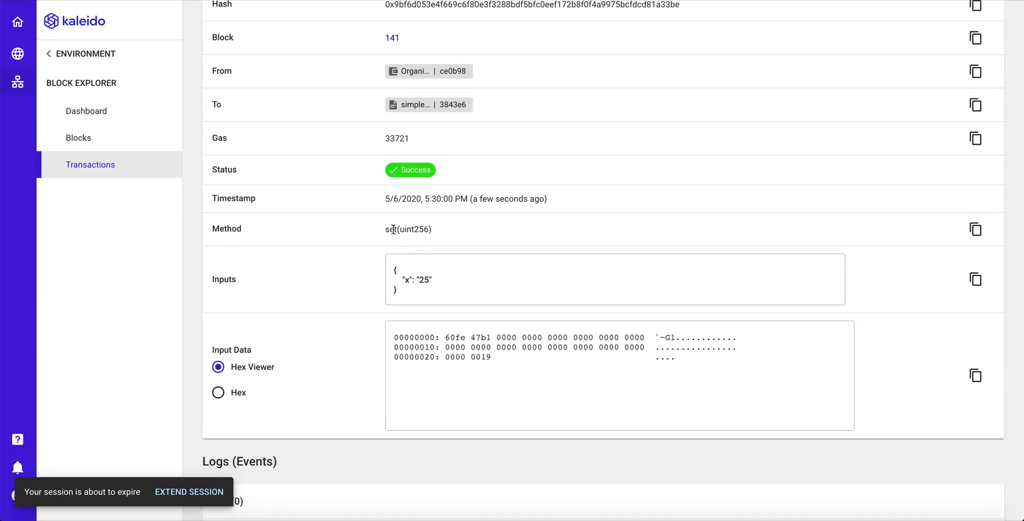
left_click_drag(386, 229, 396, 229)
left_click(84, 56)
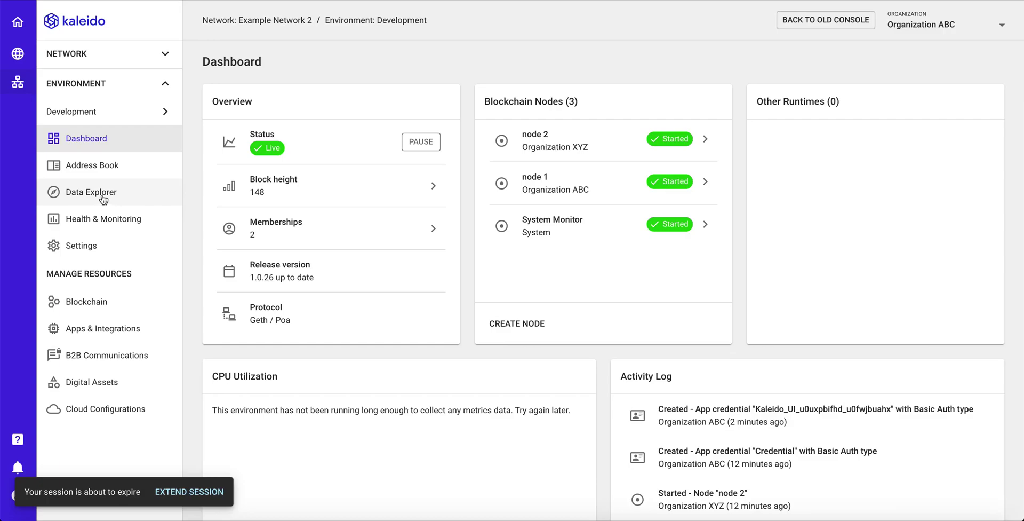
Open the Block Explorer dashboard from the Data Explorer menu, showing block 156 and 123 successful transactions.
left_click(102, 196)
mouse_move(167, 245)
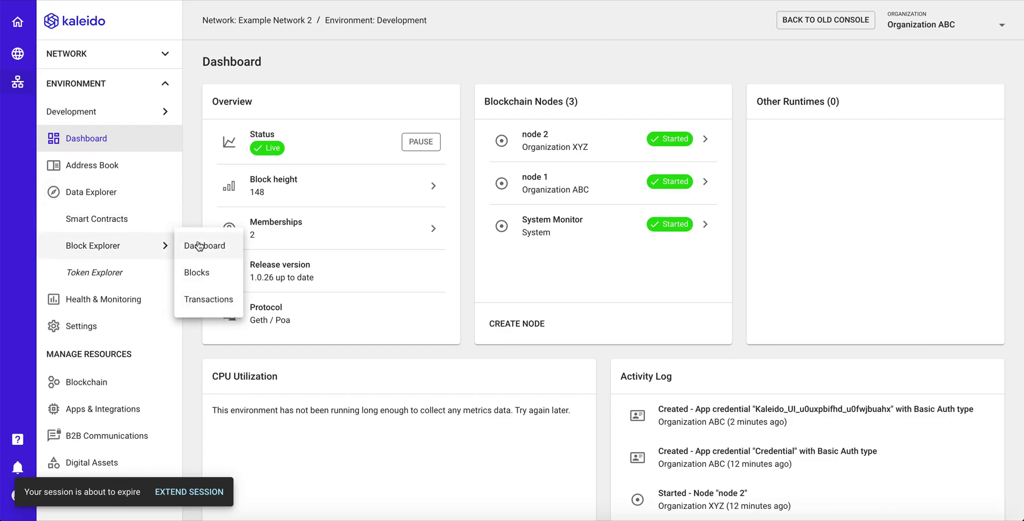
left_click(199, 246)
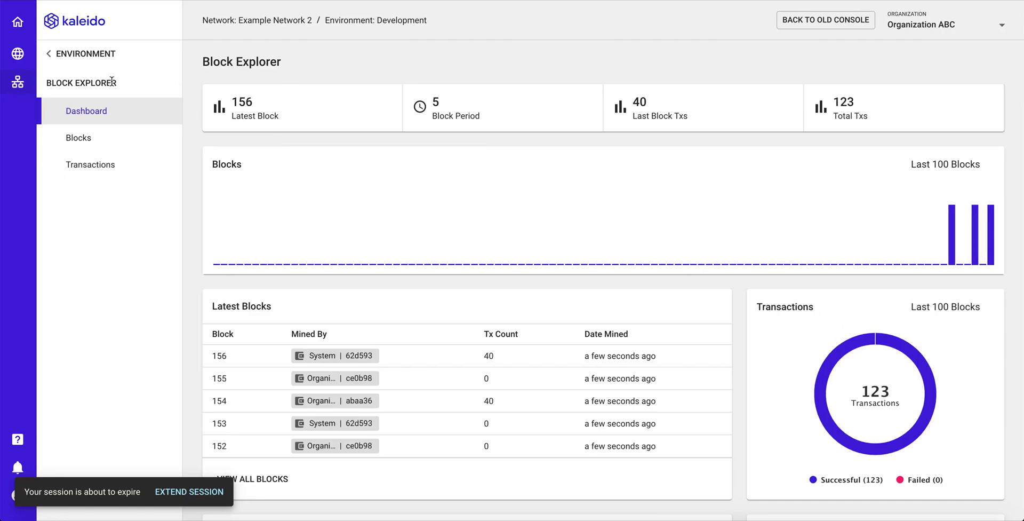
Open the Health & Monitoring Runtimes overview for System Monitor, node 1 and node 2.
left_click(89, 62)
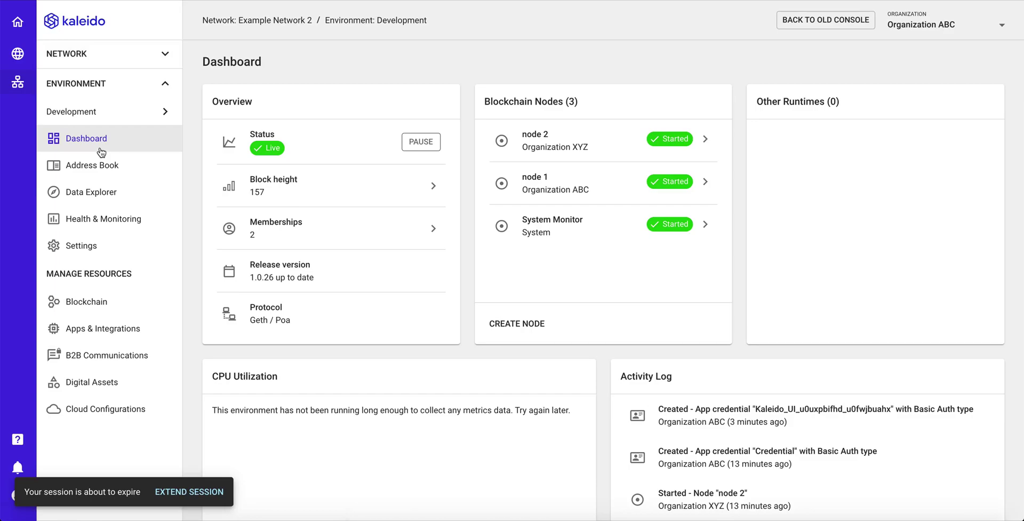
left_click(105, 218)
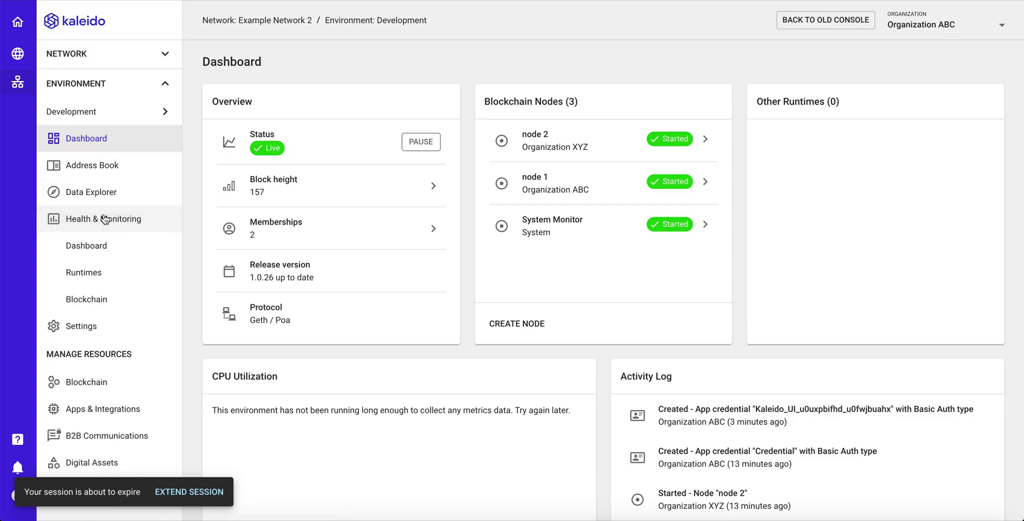
left_click(101, 250)
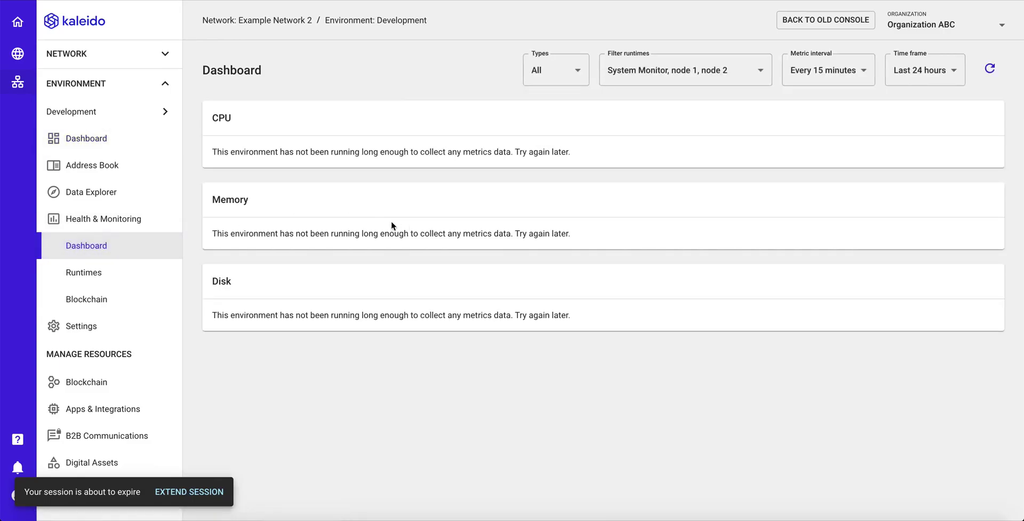
left_click(121, 271)
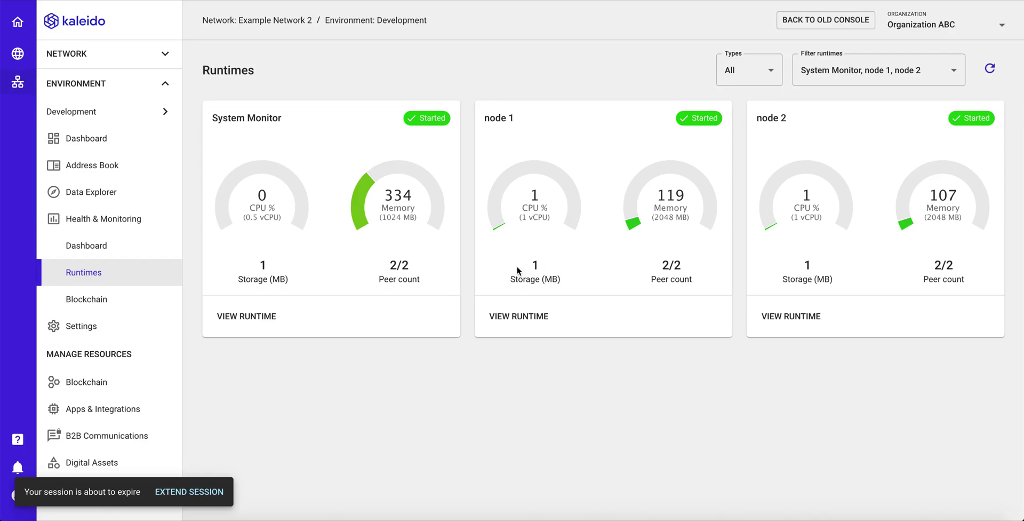
scroll(193, 314, "down", 1)
scroll(193, 314, "up", 1)
Return to the Health & Monitoring dashboard showing CPU and memory trends for all three runtimes.
left_click(125, 254)
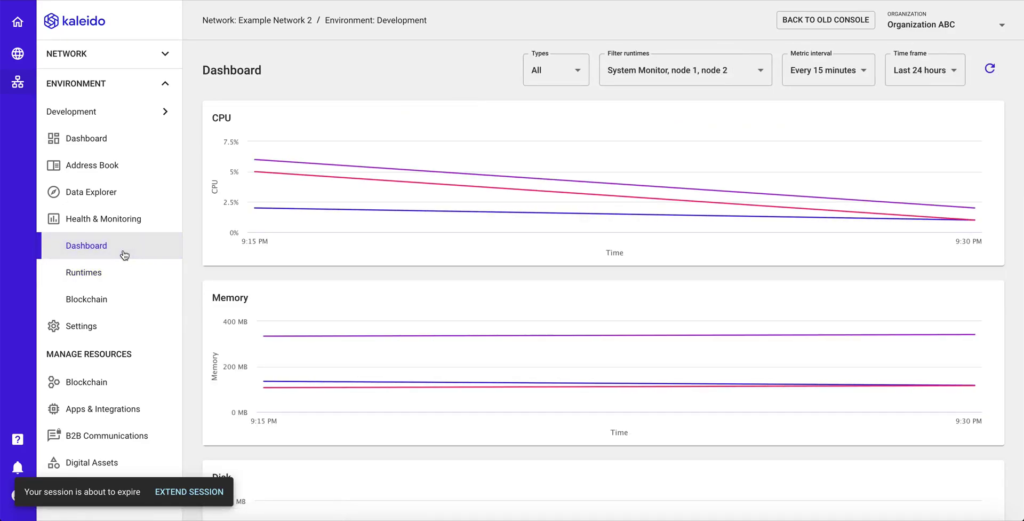